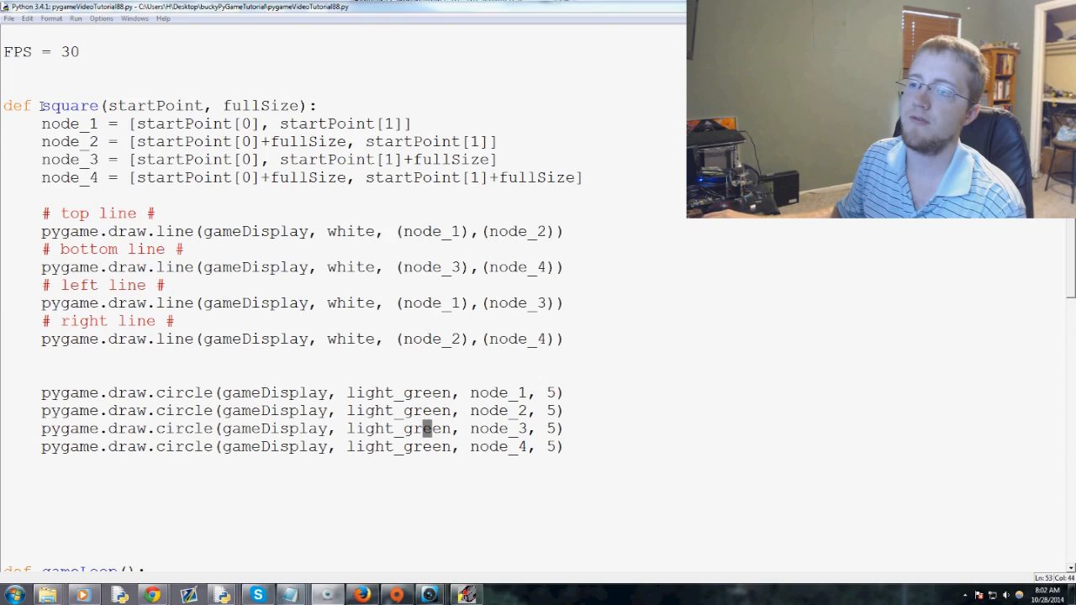
Step: Highlight the square function's code, then run the module with F5 to show the square window
left_click_drag(42, 105, 440, 463)
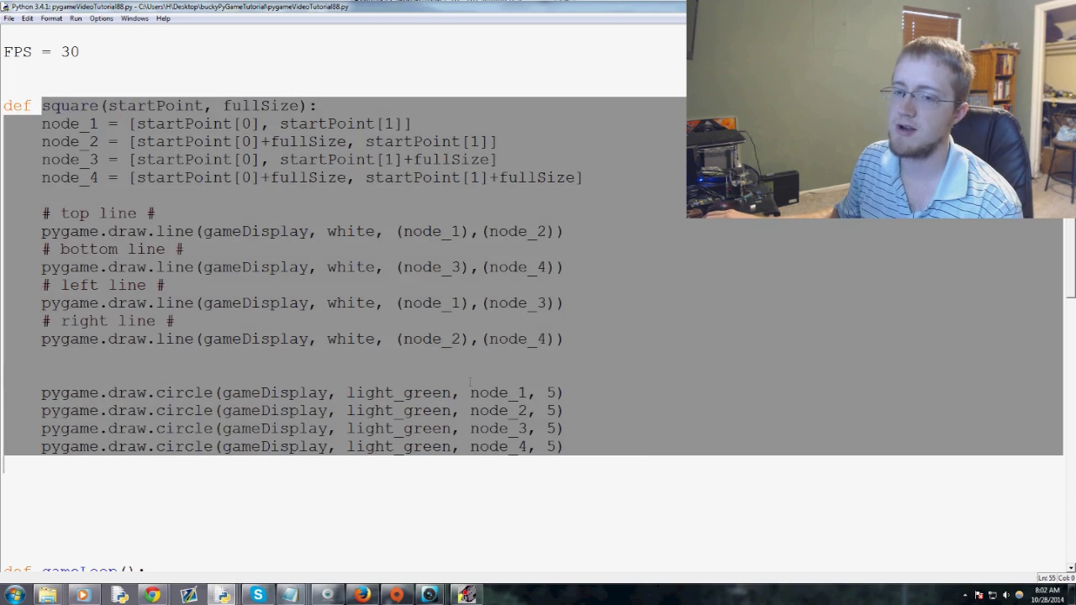
left_click(466, 379)
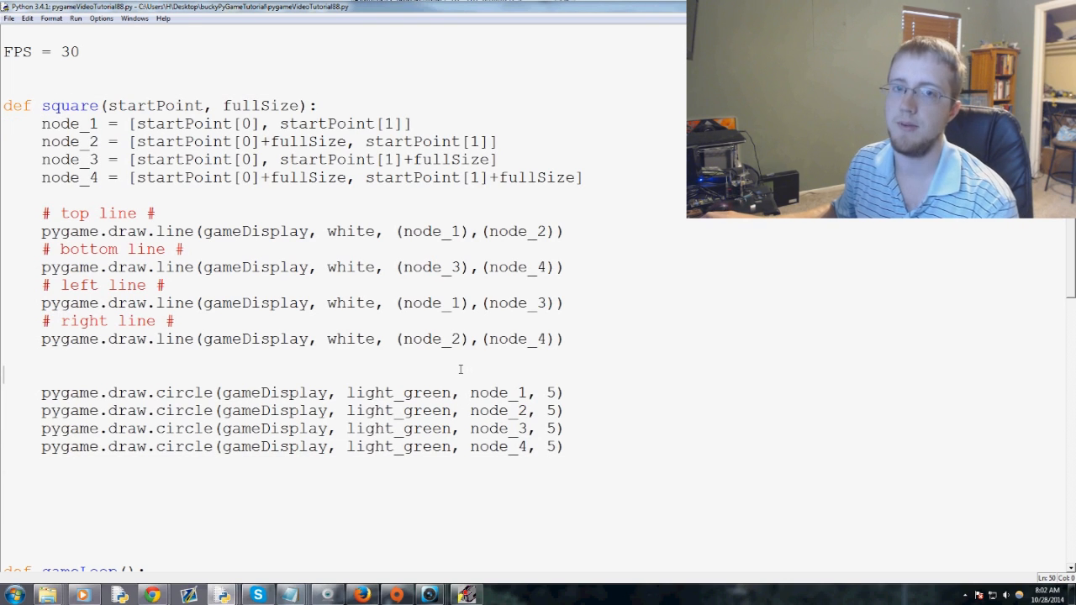
left_click(460, 285)
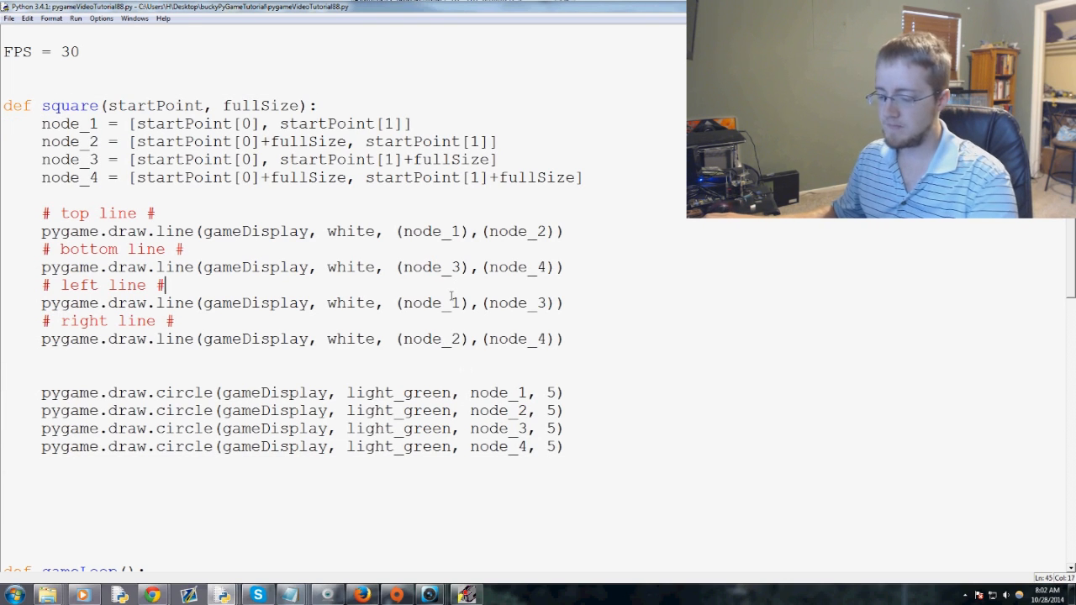
key("F5")
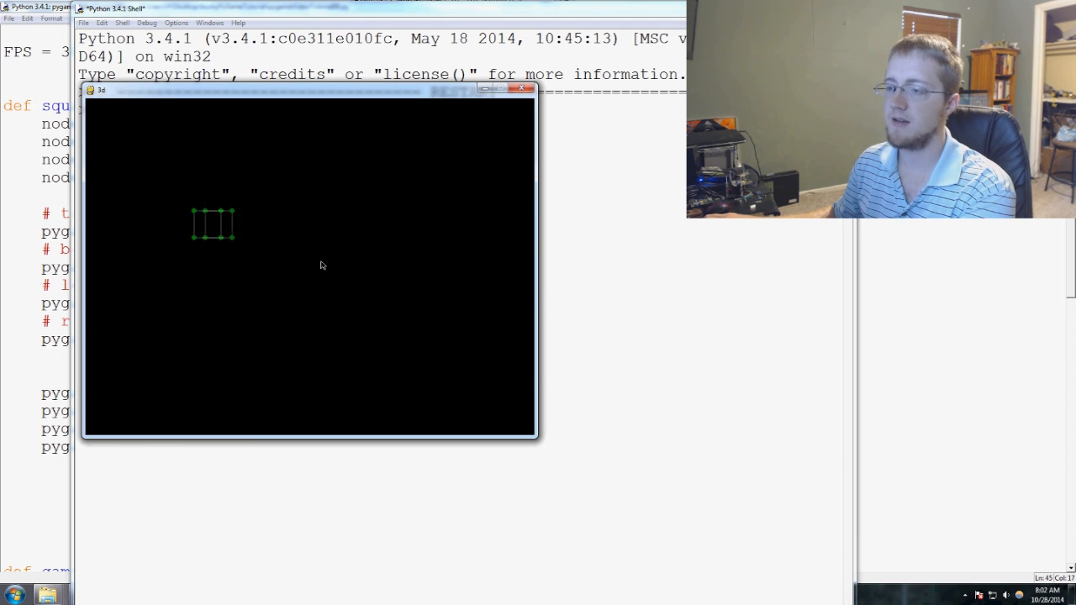
Step: Close the pygame square window and confirm killing the running program
left_click(522, 88)
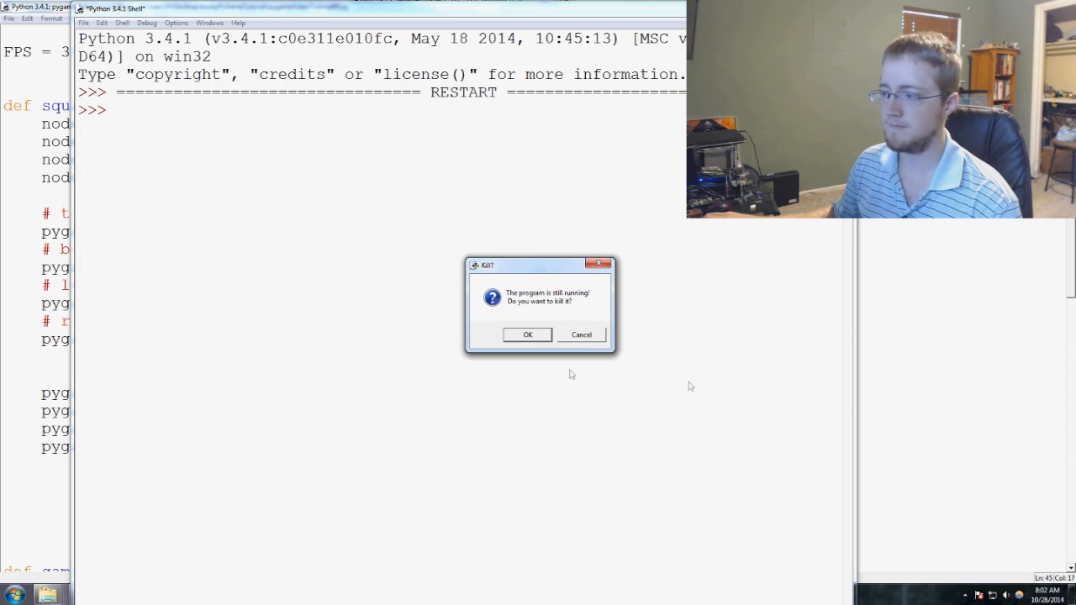
left_click(534, 334)
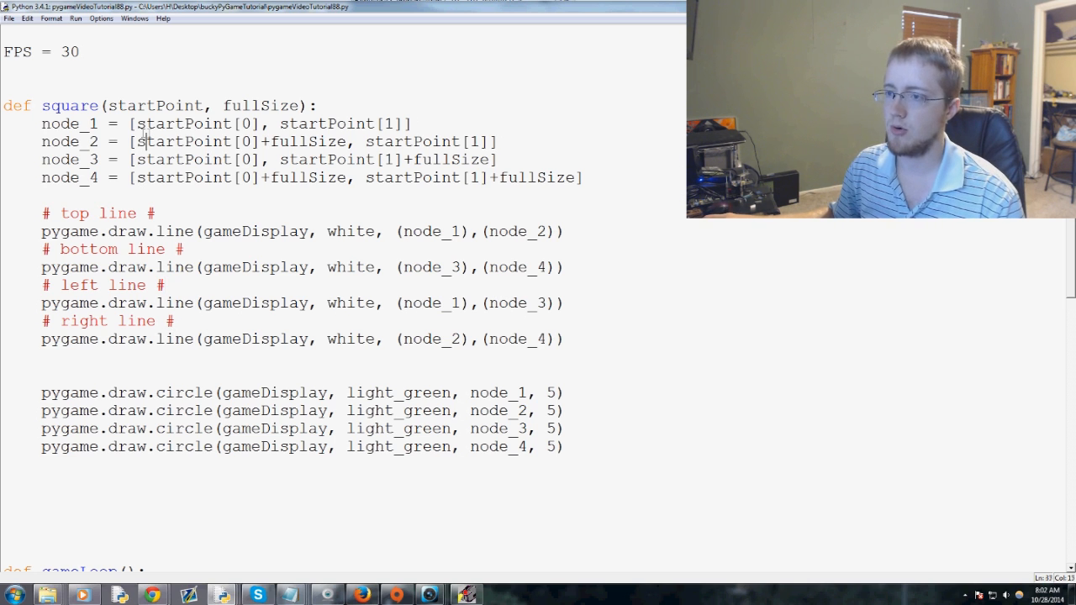
Step: Launch Paint from Start and draw two overlapping squares, the second offset up and right
left_click(15, 595)
left_click(42, 455)
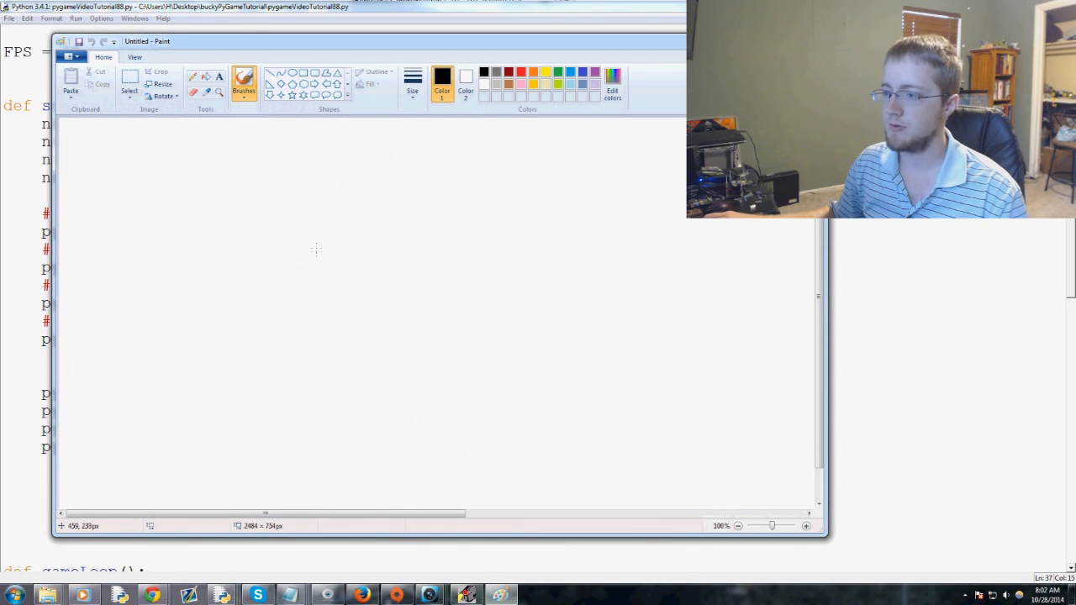
left_click(302, 72)
left_click_drag(288, 256, 395, 356)
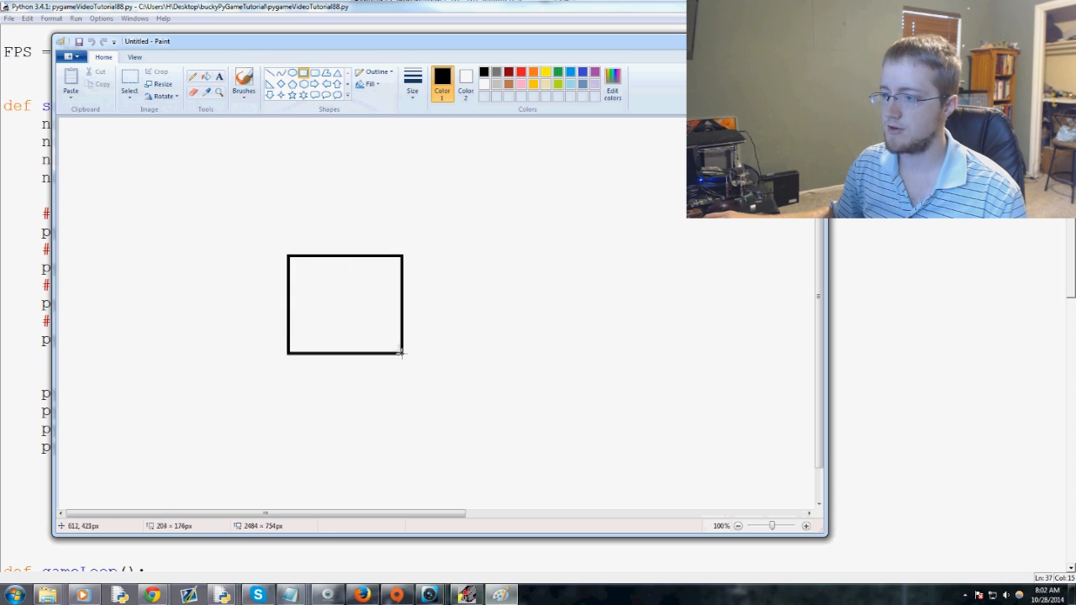
left_click(500, 311)
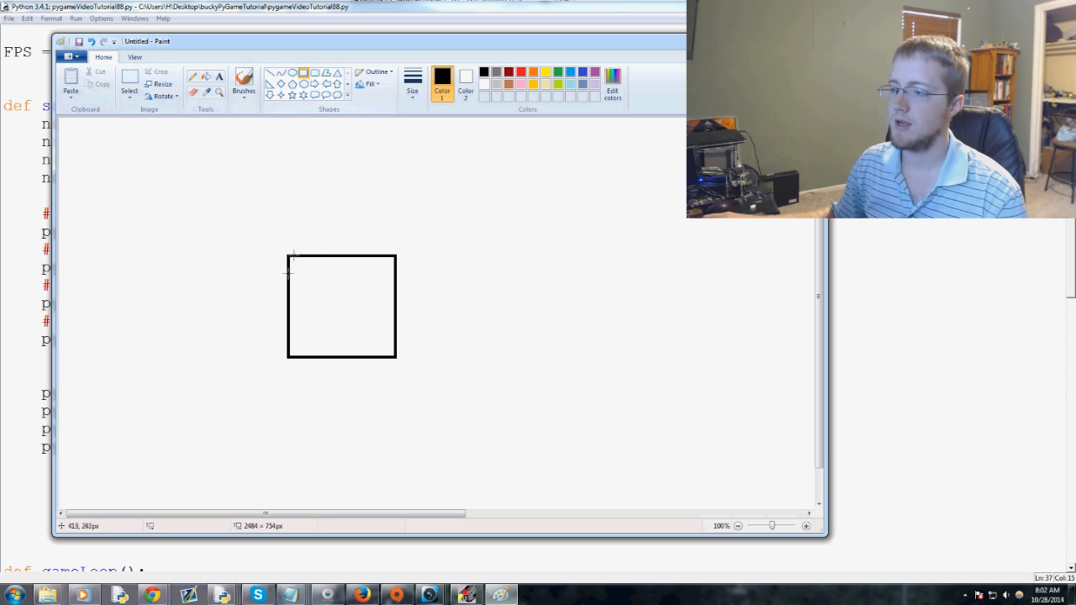
left_click_drag(334, 200, 440, 303)
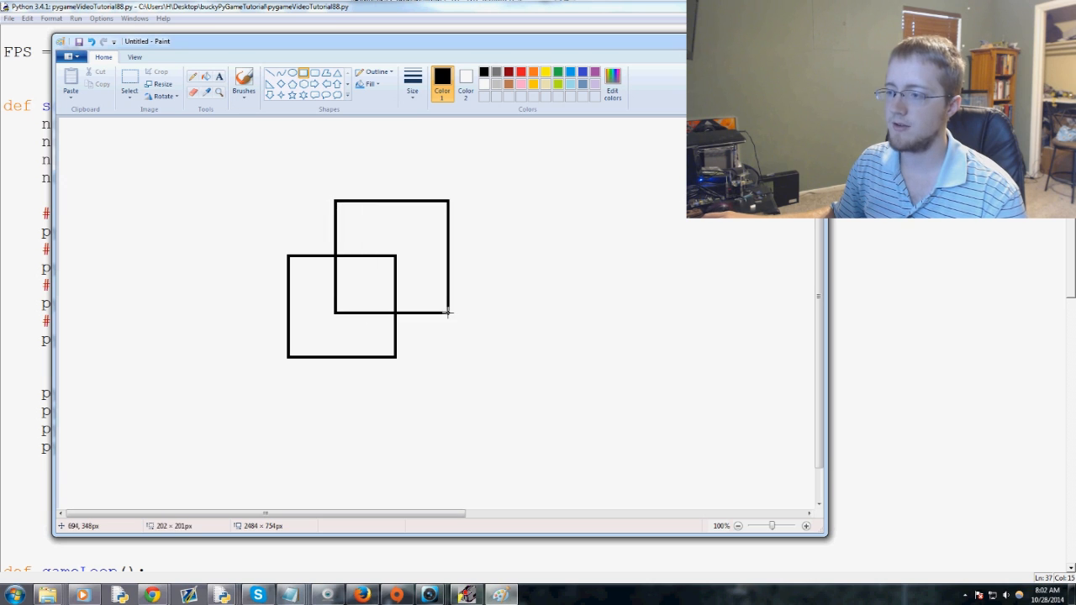
left_click(573, 273)
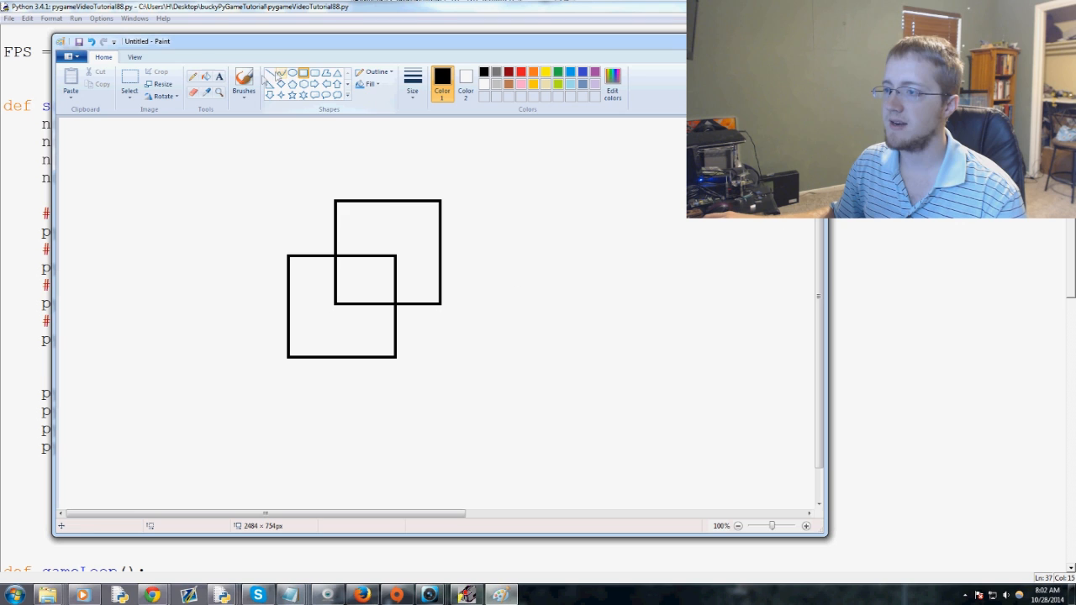
Step: Join the four matching corners of the two squares with straight lines to form a cube
left_click(271, 74)
left_click_drag(334, 200, 289, 254)
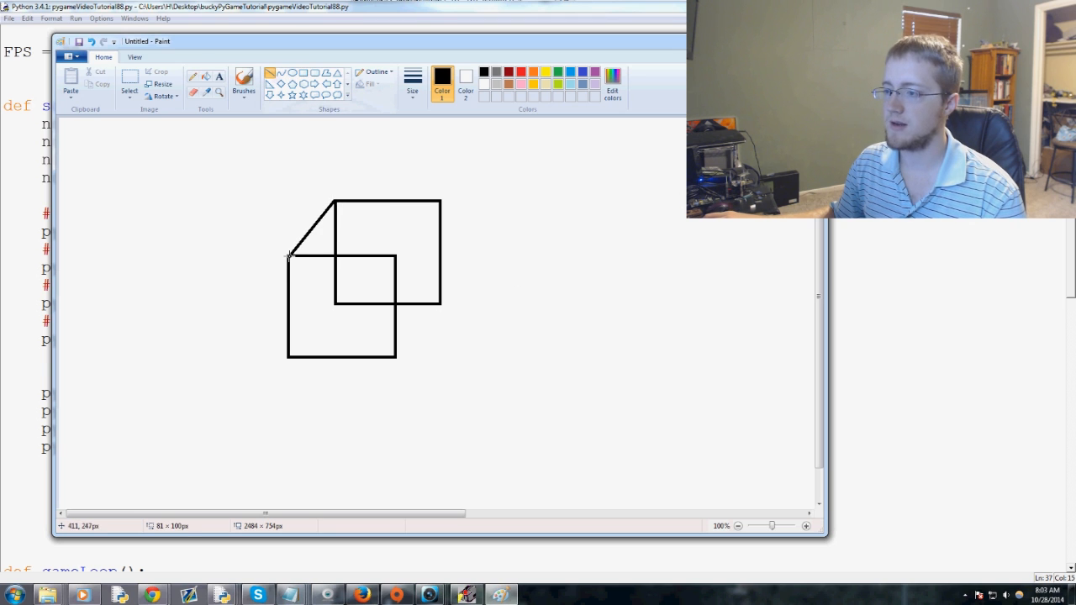
left_click_drag(441, 201, 395, 255)
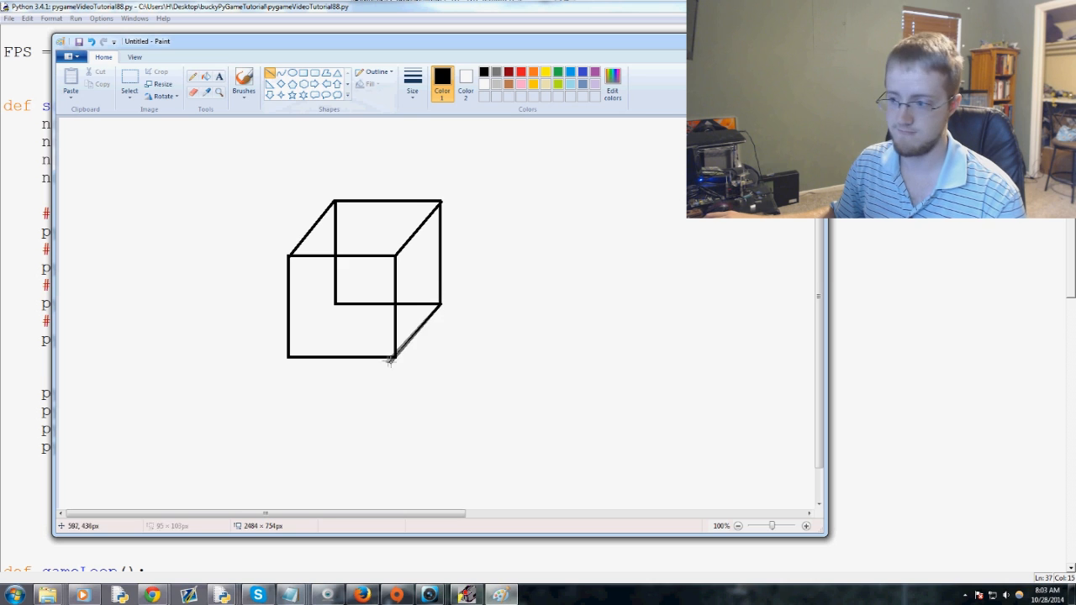
left_click_drag(439, 303, 395, 358)
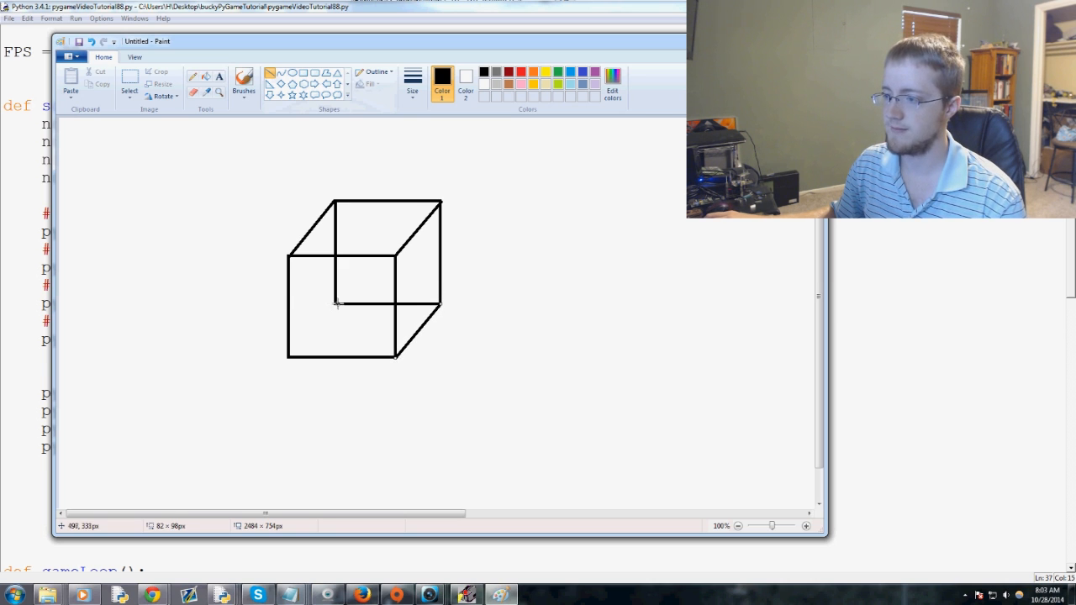
left_click_drag(335, 303, 287, 356)
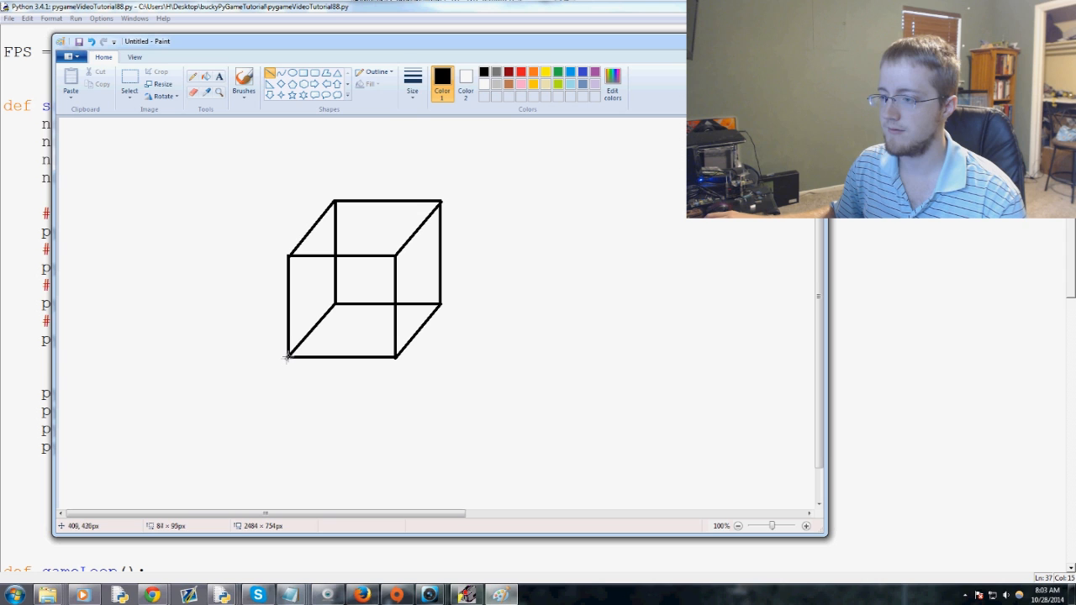
left_click(482, 349)
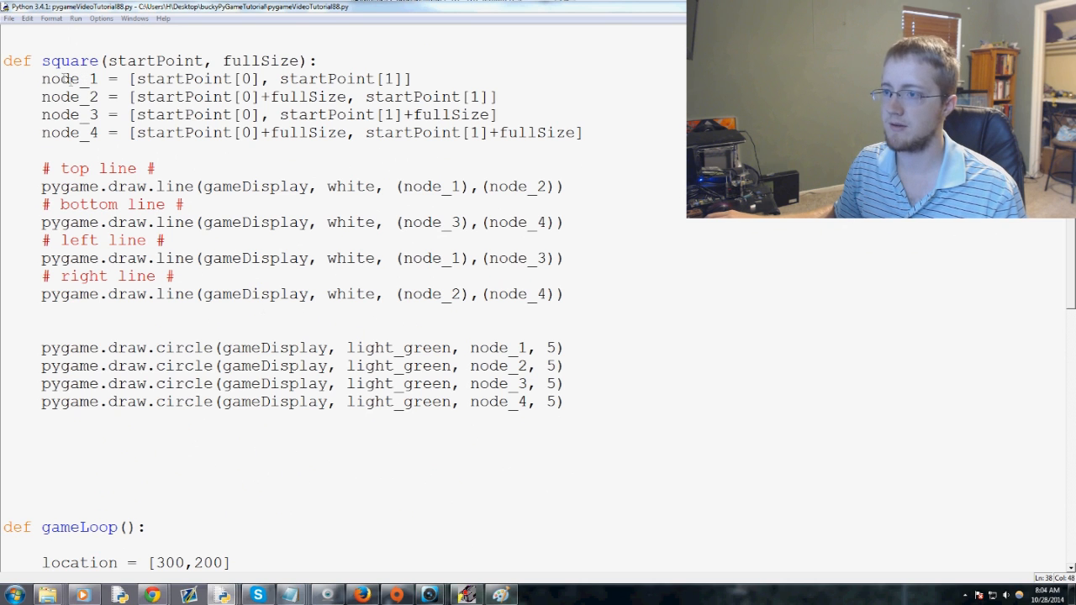
left_click_drag(42, 78, 638, 129)
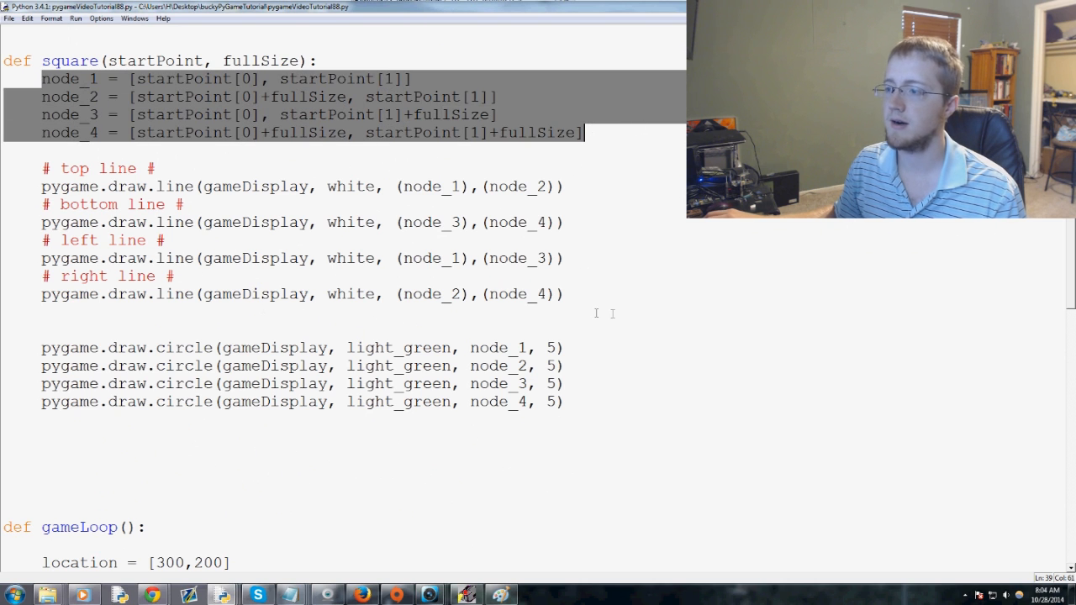
left_click_drag(583, 293, 17, 152)
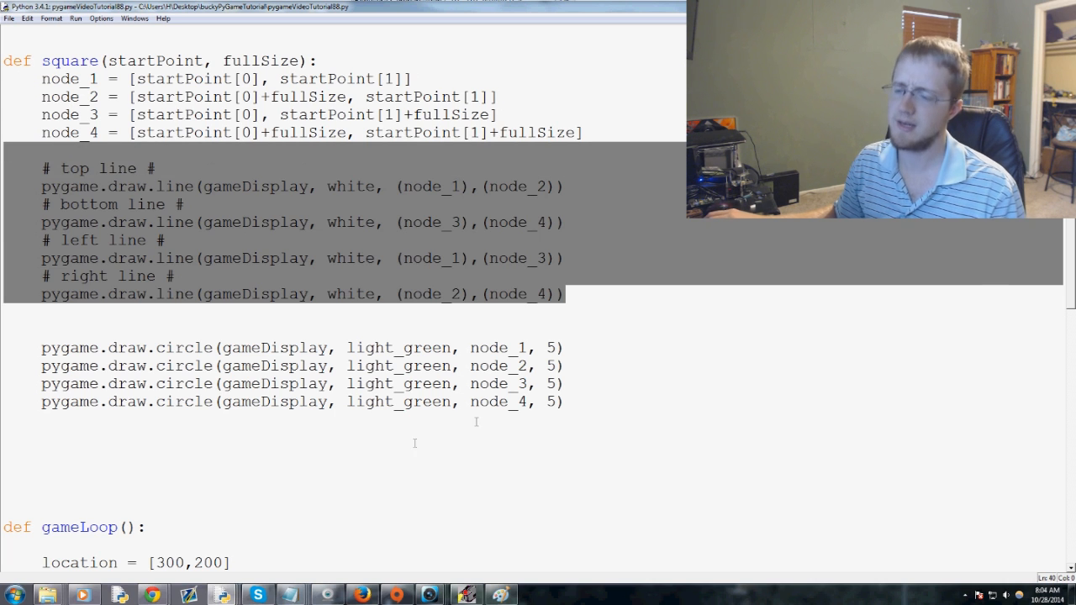
left_click_drag(571, 404, 8, 345)
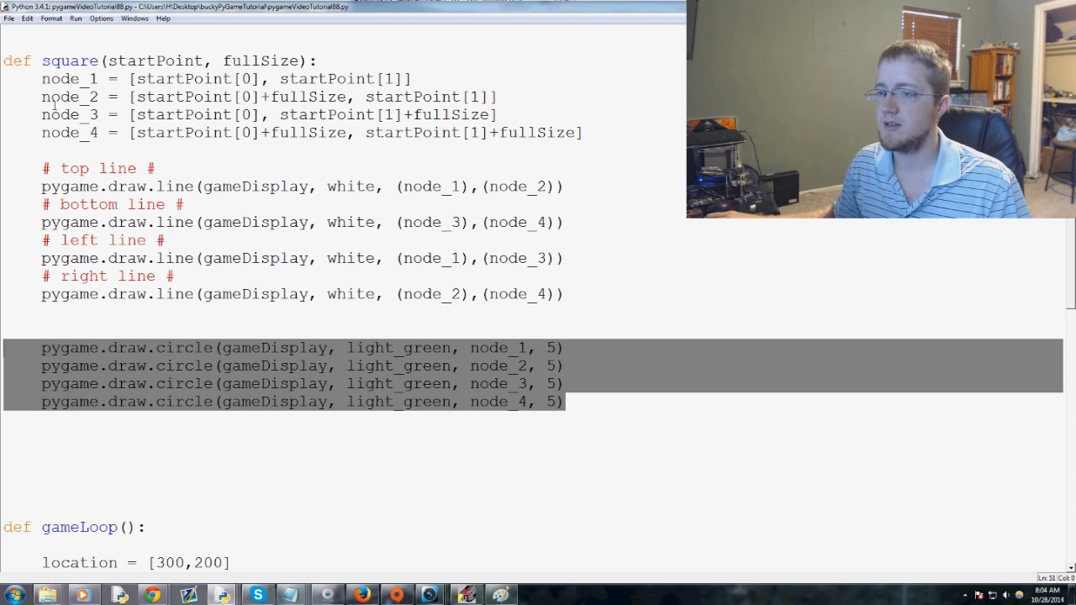
Step: Add a node_5 = line below node_4 and paste three more copies of it beneath
left_click(598, 132)
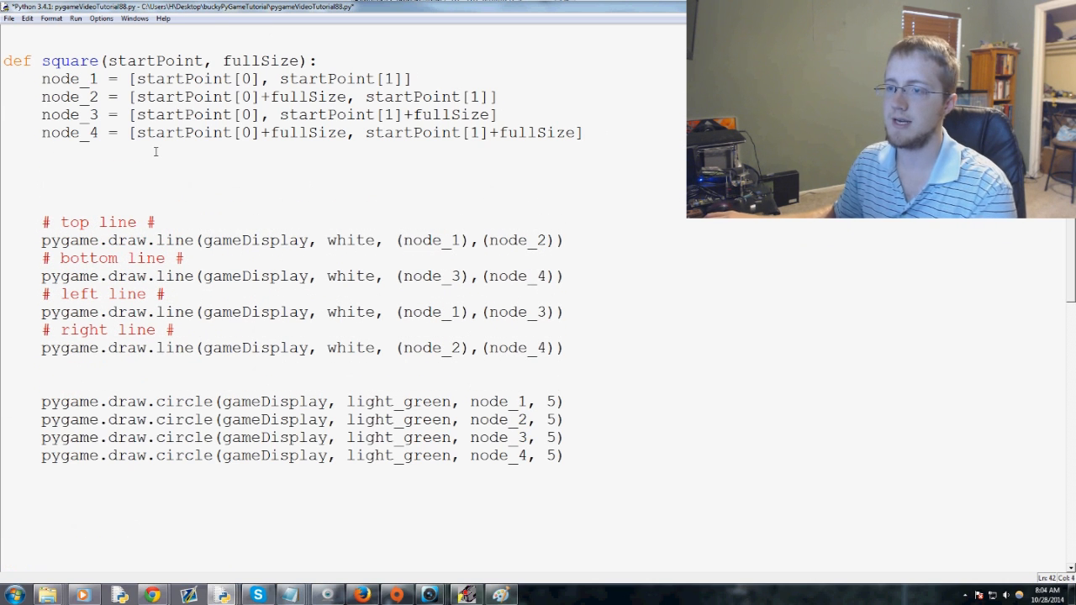
key("Up")
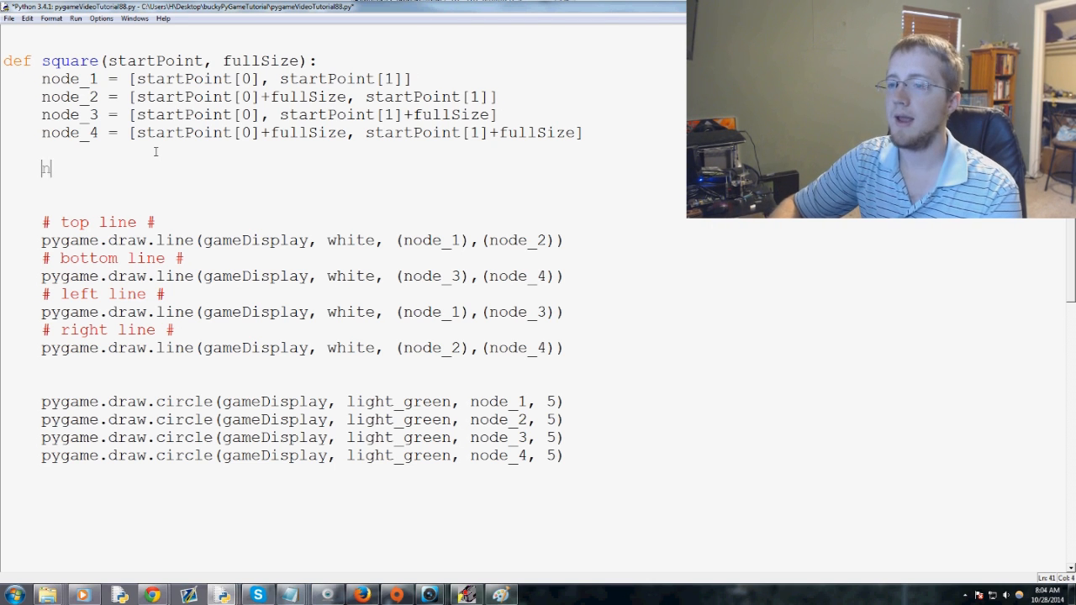
type("ode_5")
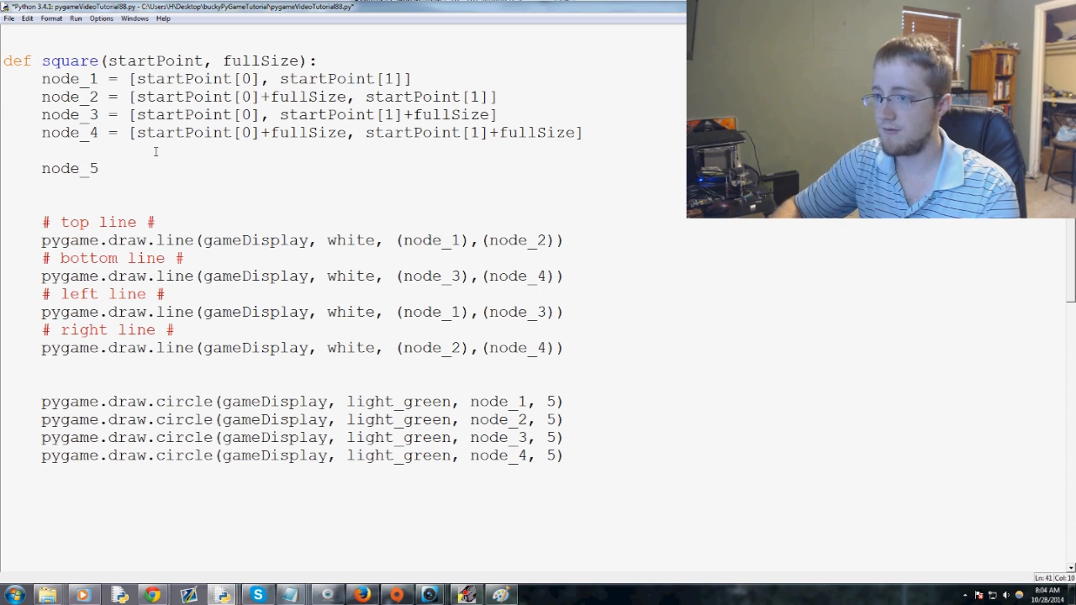
type(" =")
left_click_drag(128, 169, 41, 173)
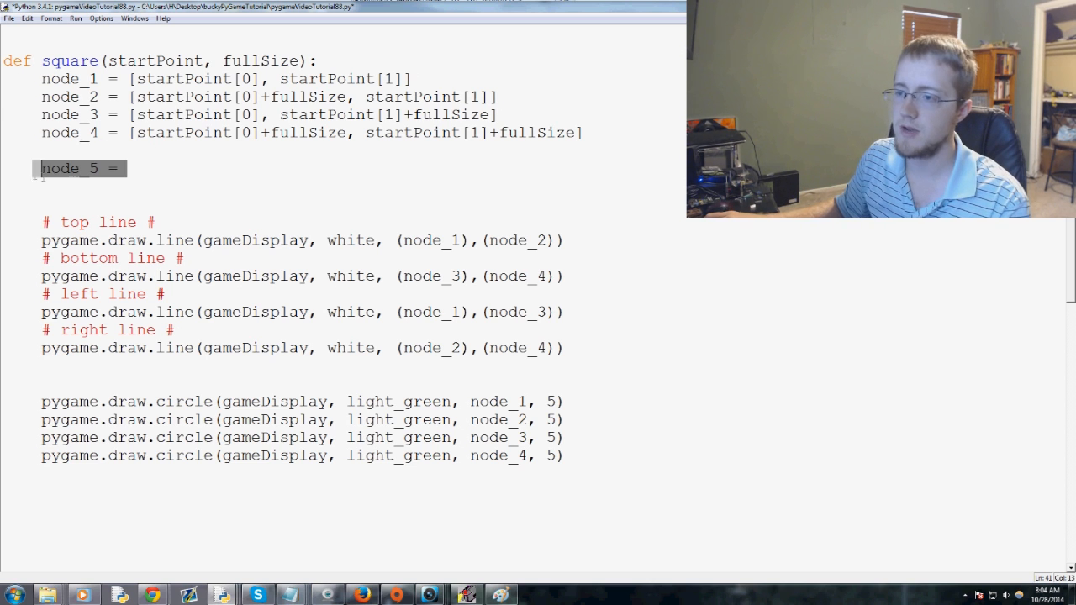
key("ctrl+c")
left_click(144, 172)
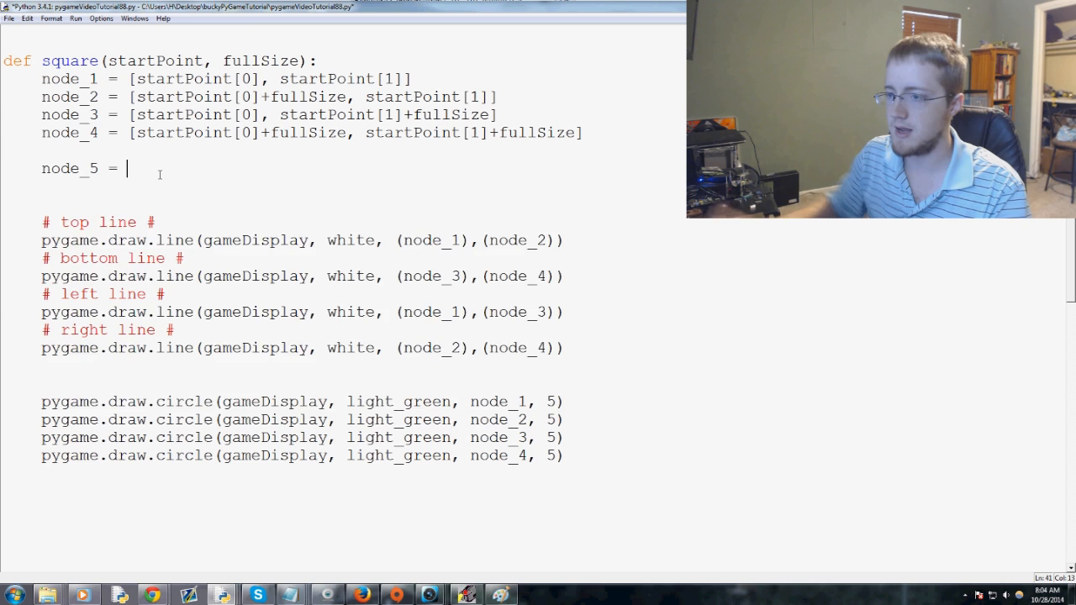
key("Return")
key("ctrl+v")
key("Return")
key("ctrl+v")
key("Return")
key("ctrl+v")
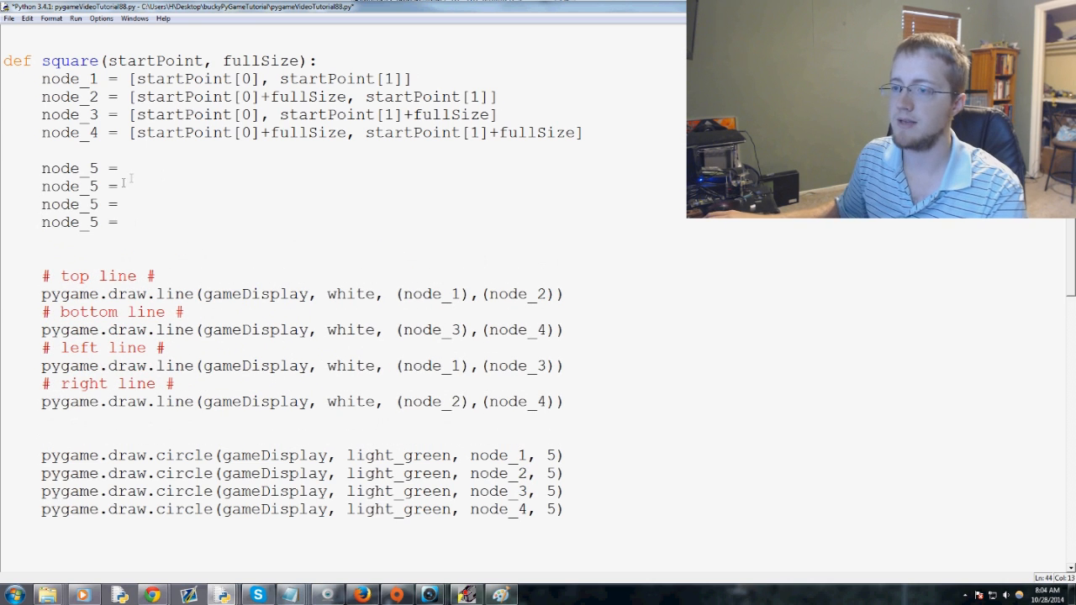
Step: Renumber the copies to node_6, node_7 and node_8, then highlight the new node numbers
key("BackSpace")
type("6")
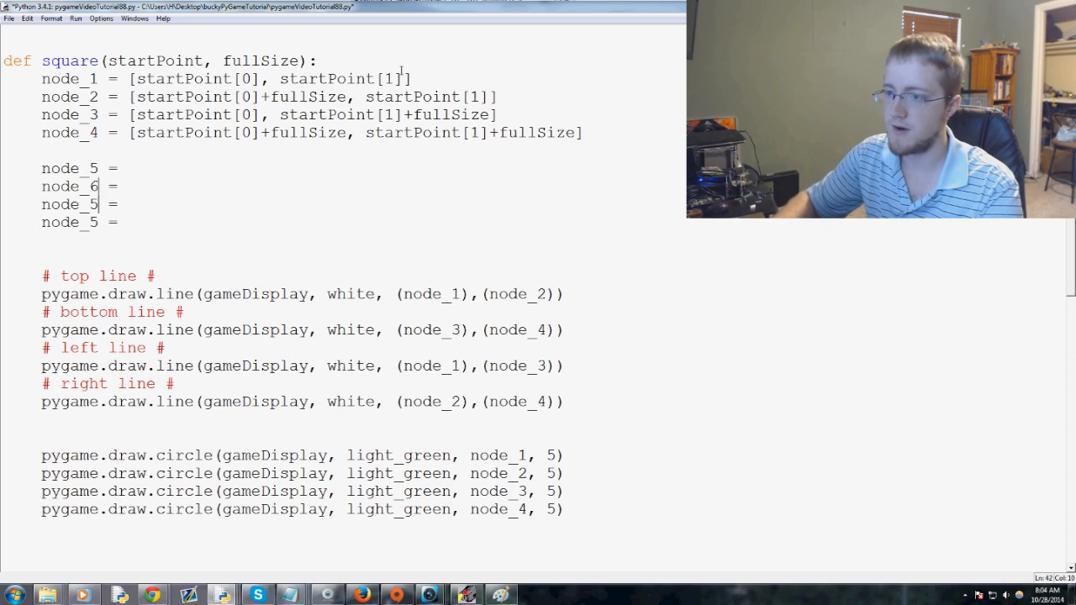
key("Down")
key("BackSpace")
type("7")
key("Down")
key("BackSpace")
type("8")
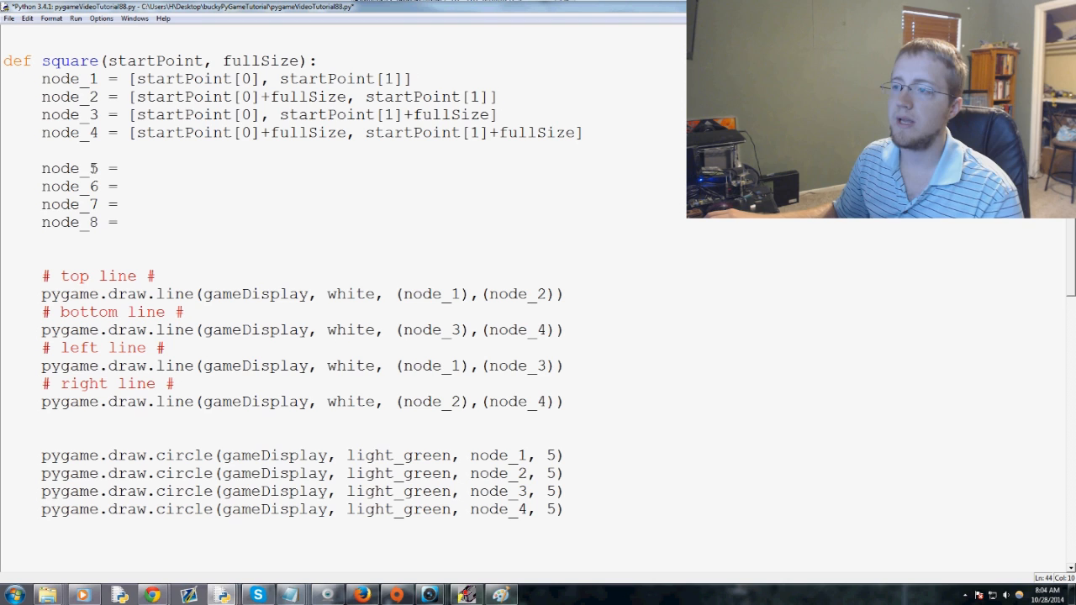
left_click(89, 168)
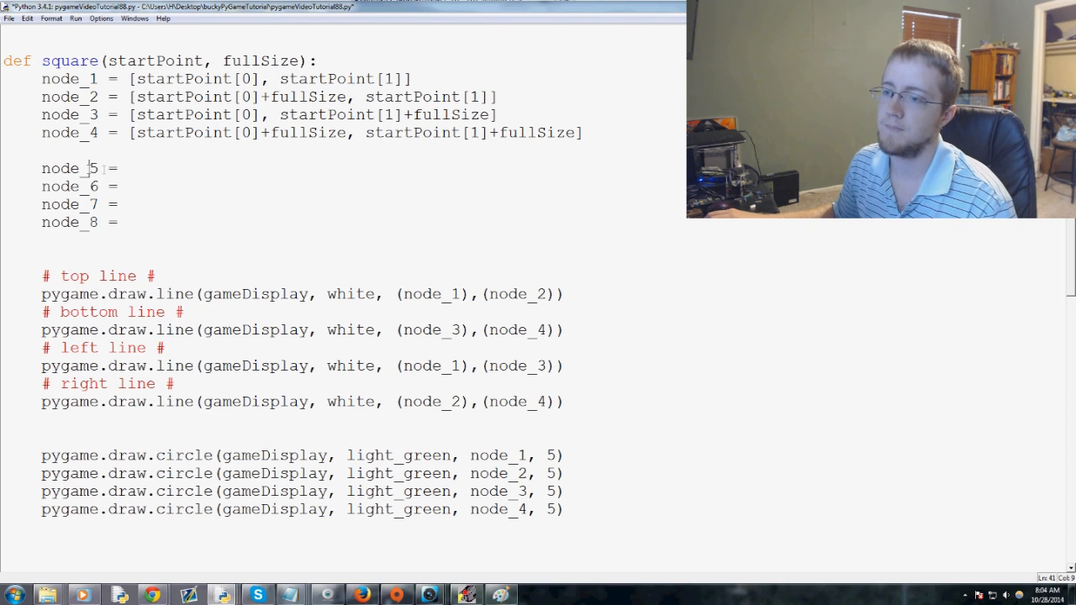
mouse_move(87, 168)
left_mouse_down()
mouse_move(98, 168)
mouse_move(98, 205)
left_mouse_up()
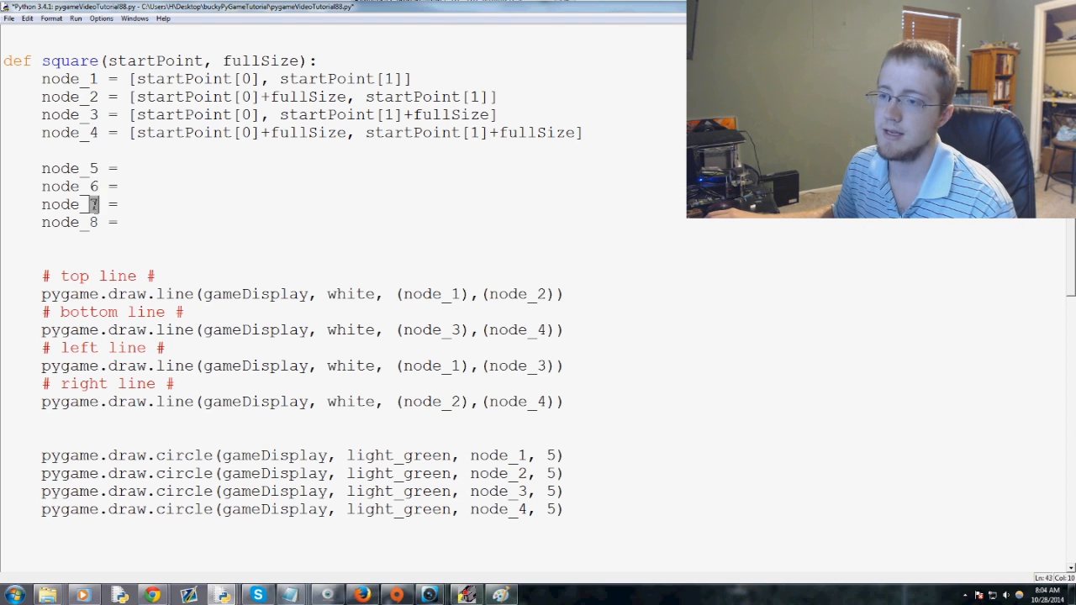
Step: In Paint, brush red over the cube's top edges, then close the sketch without saving
left_click(501, 595)
left_click_drag(267, 46, 485, 62)
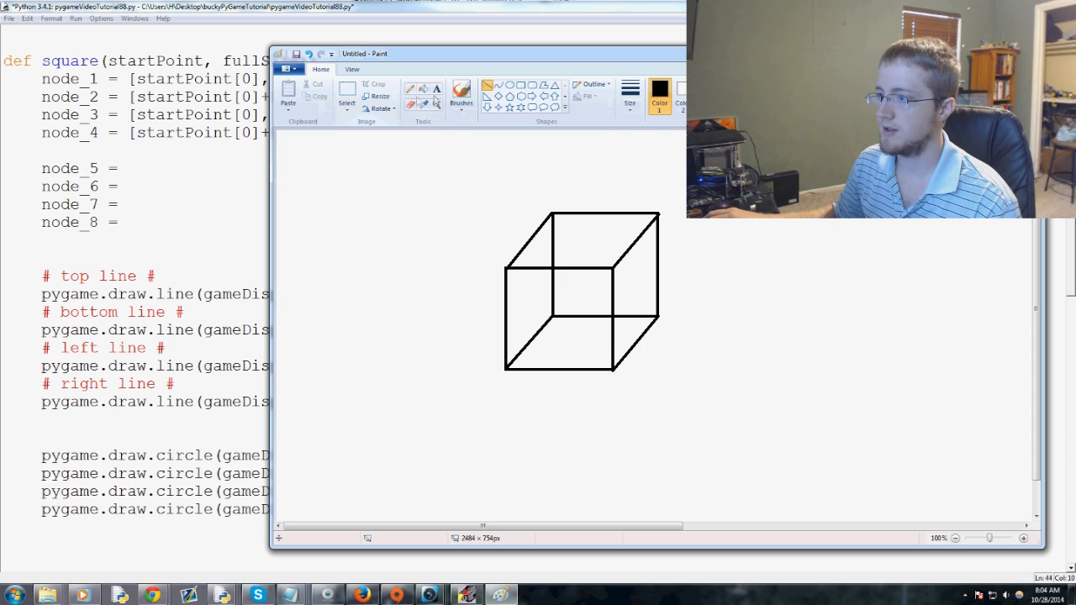
left_click(461, 95)
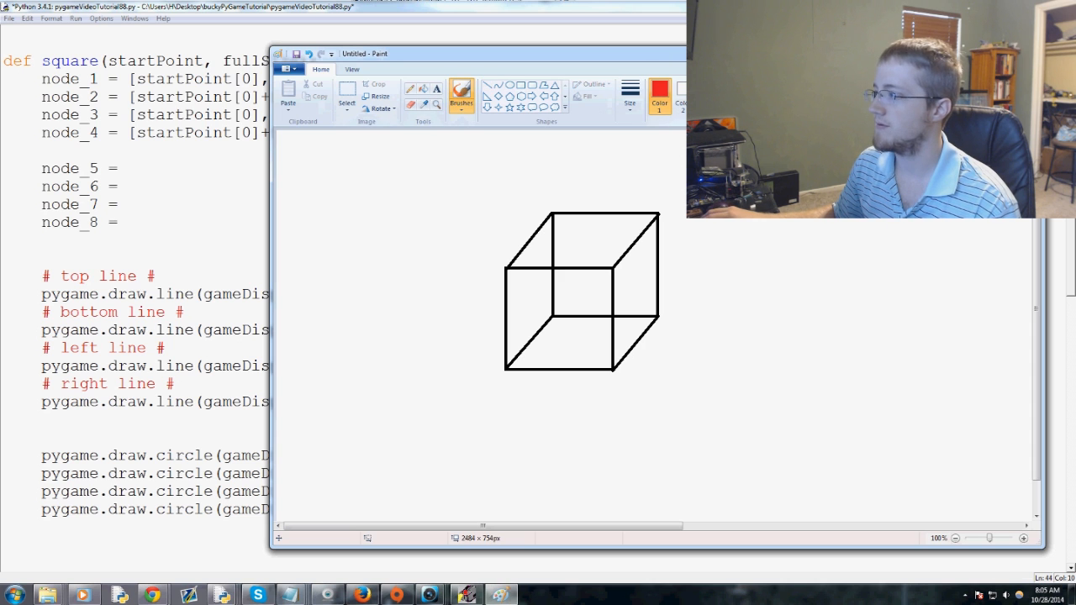
left_click_drag(504, 53, 291, 47)
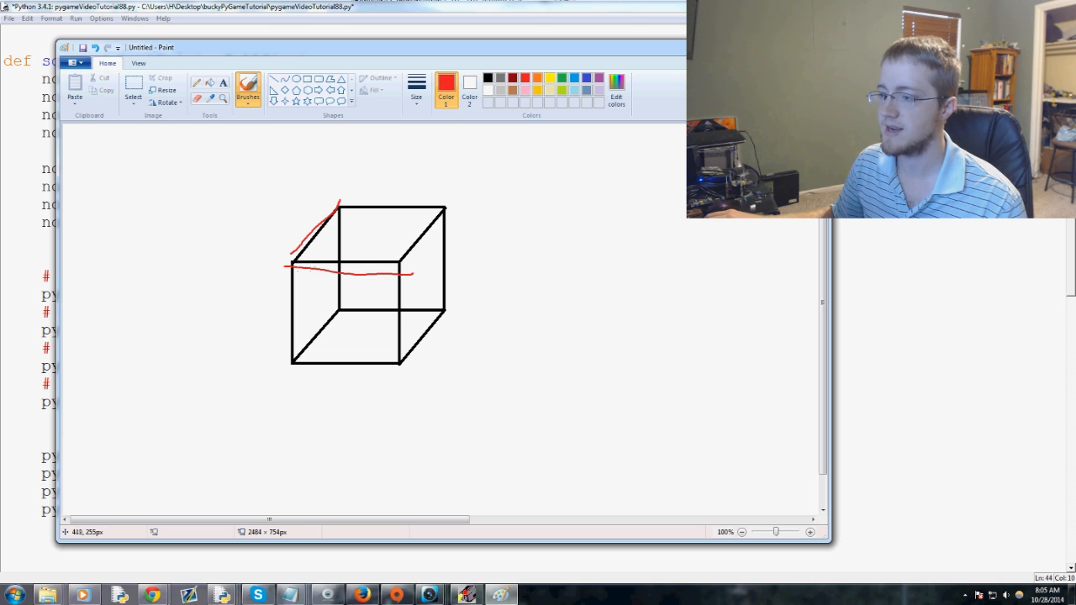
key("alt+F4")
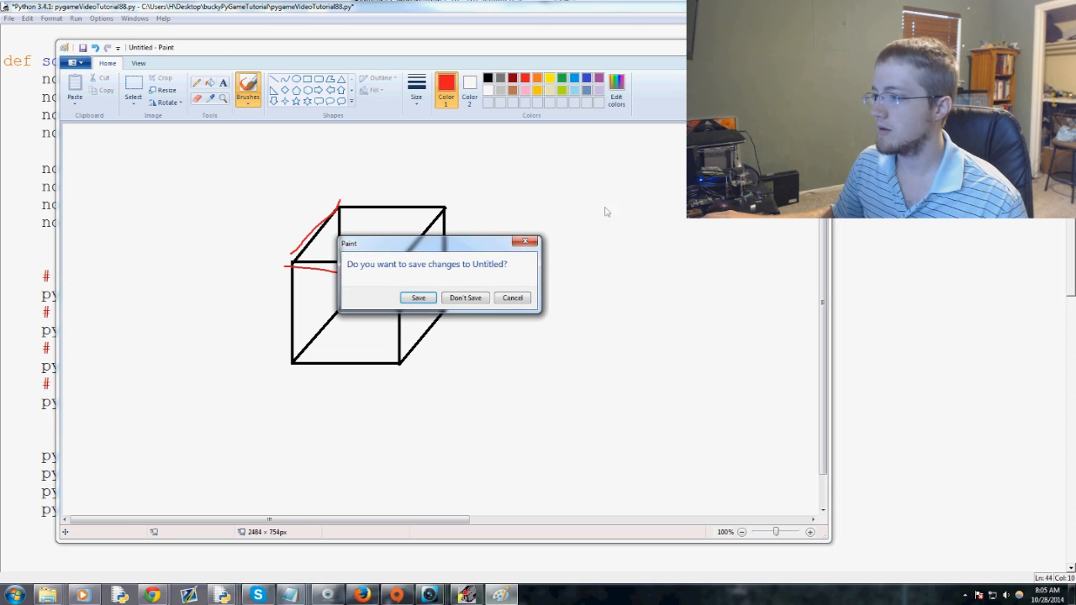
left_click(467, 301)
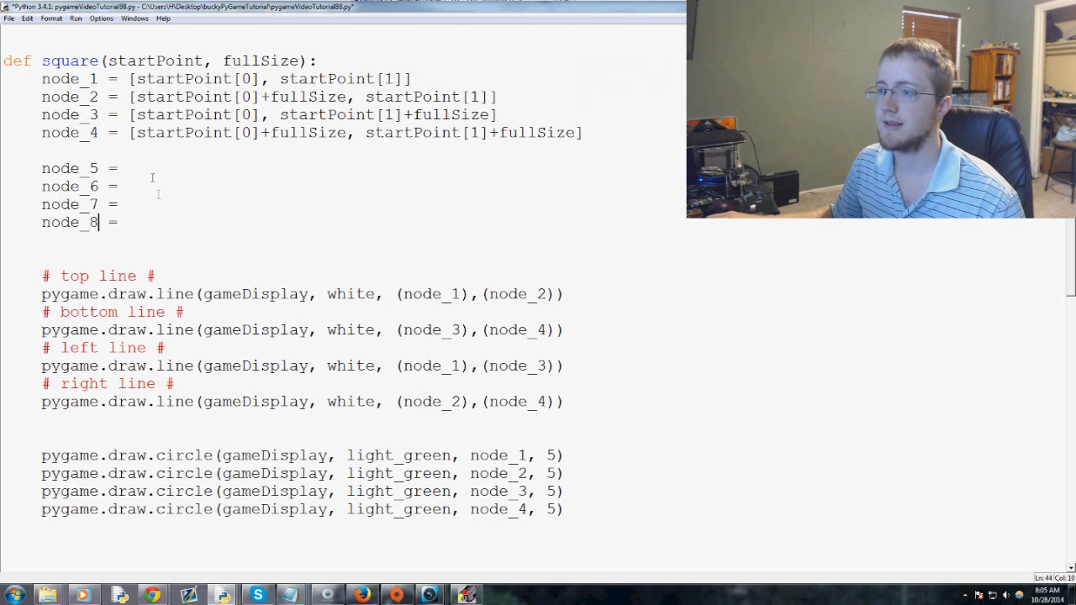
Step: Insert offset = int(fullSize / 2) on a new line above node_5 and highlight it
left_click(151, 174)
left_click(138, 153)
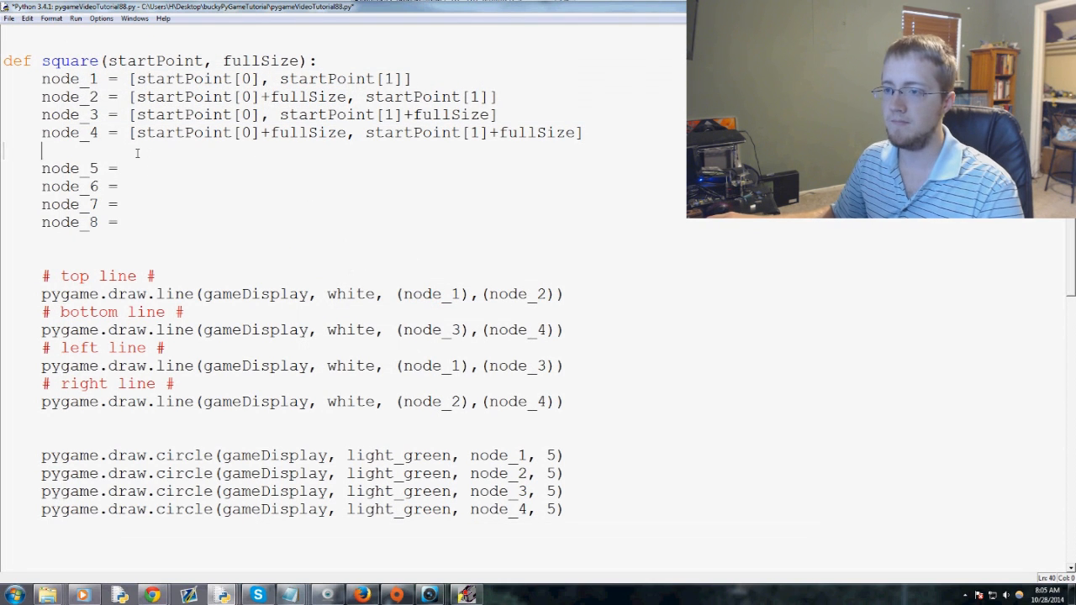
key("Return")
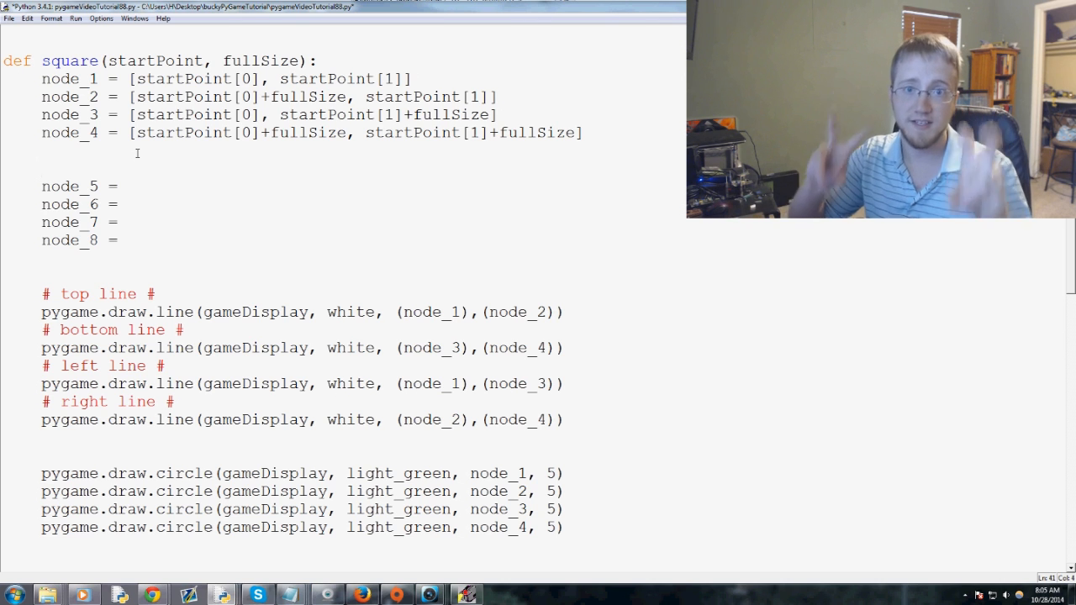
type("offset")
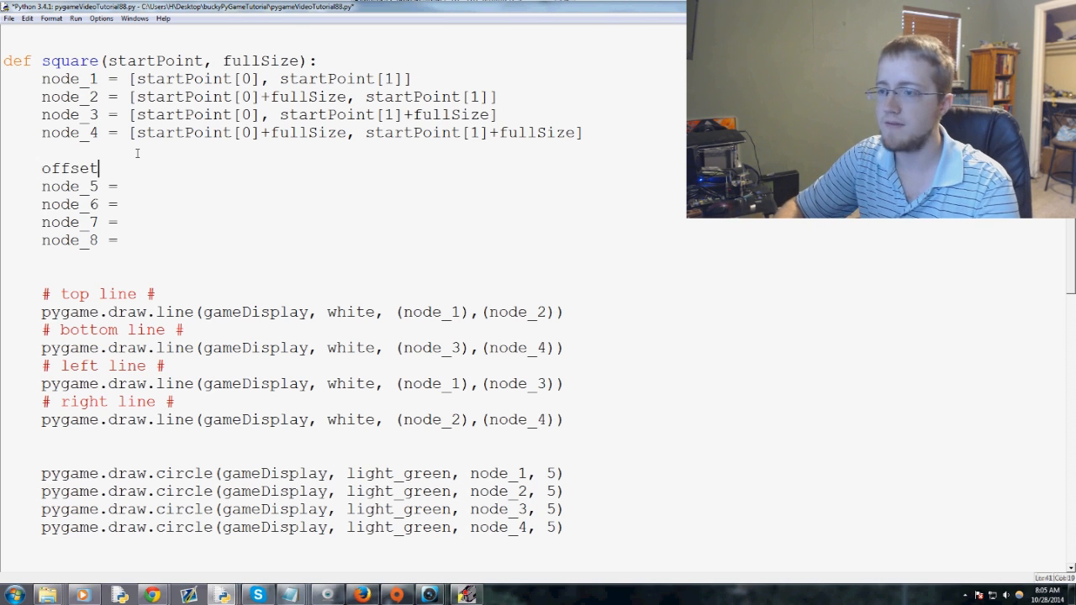
type(" = int()")
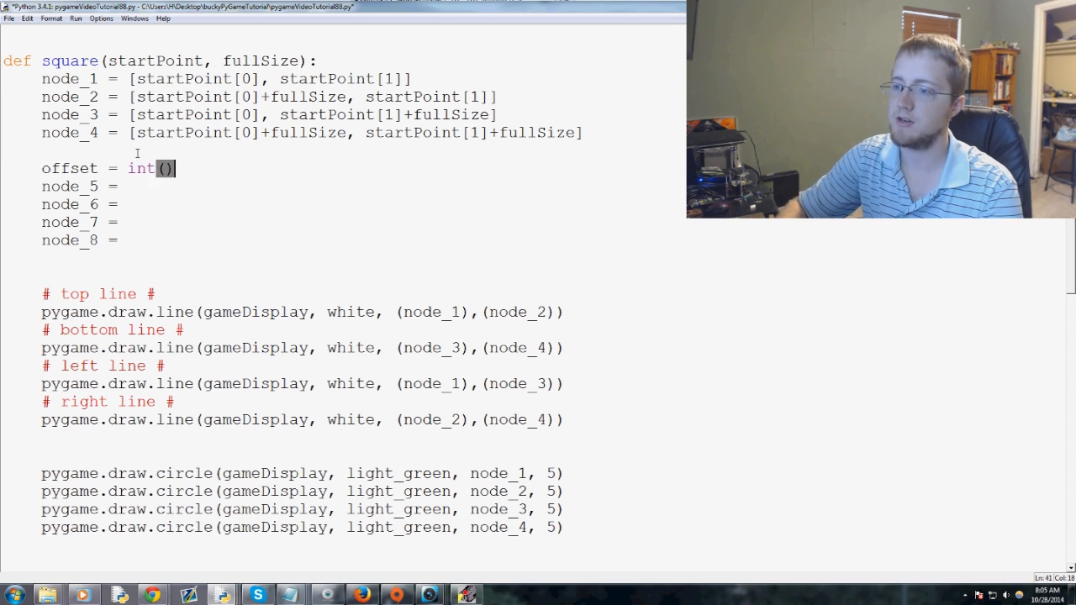
key("Left")
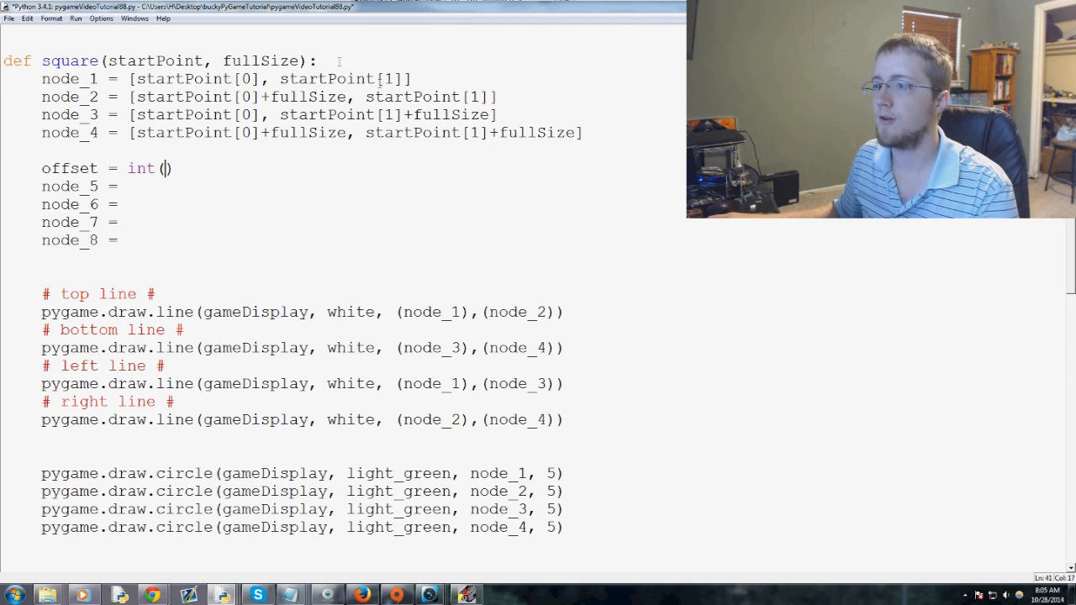
type("fullsiz")
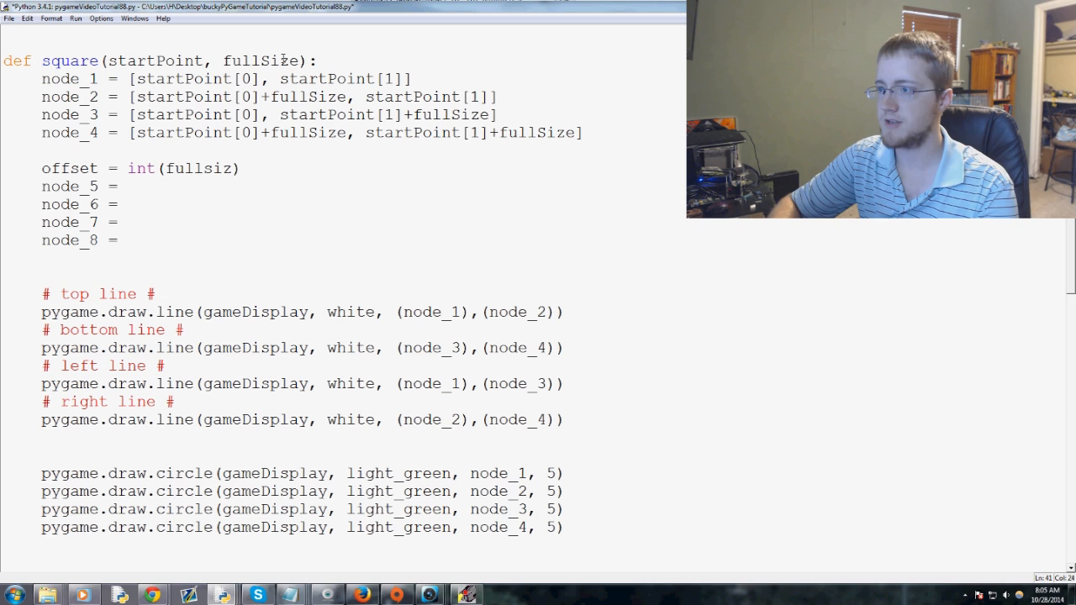
key("BackSpace")
key("BackSpace")
key("BackSpace")
type("Size / 2")
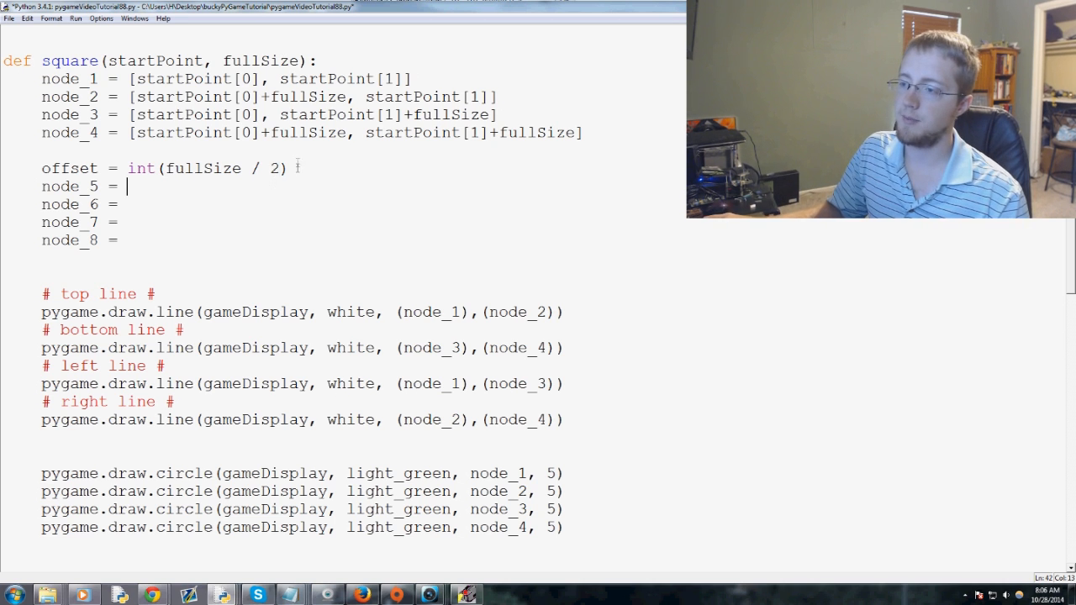
mouse_move(287, 168)
left_mouse_down()
mouse_move(107, 165)
mouse_move(128, 169)
left_mouse_up()
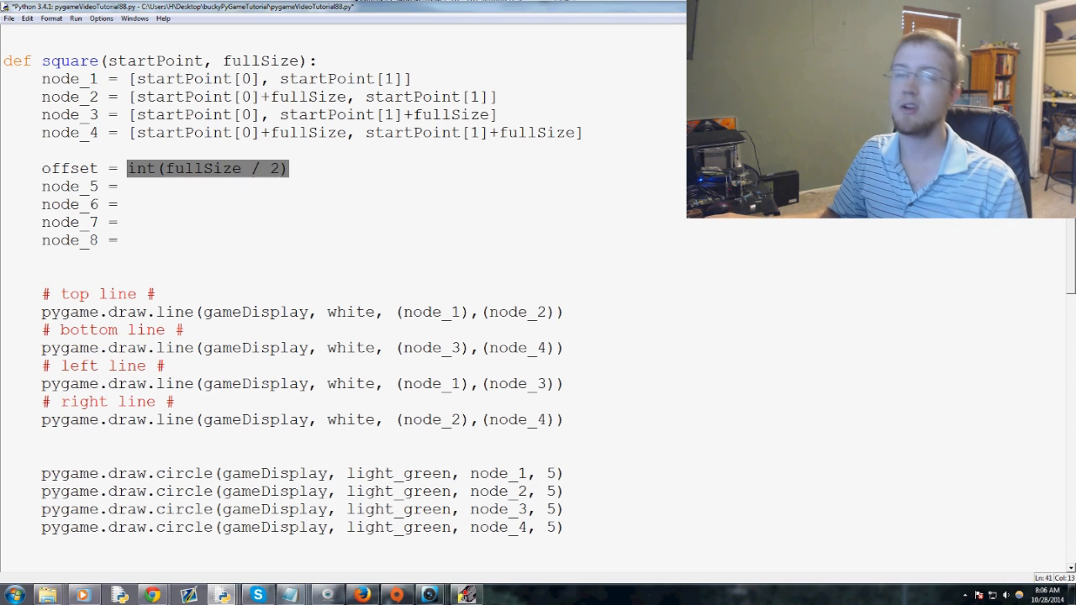
Step: Set node_5 = [node_1[0]+offset, node_1[1]-offset] and select that list for copying
left_click(130, 186)
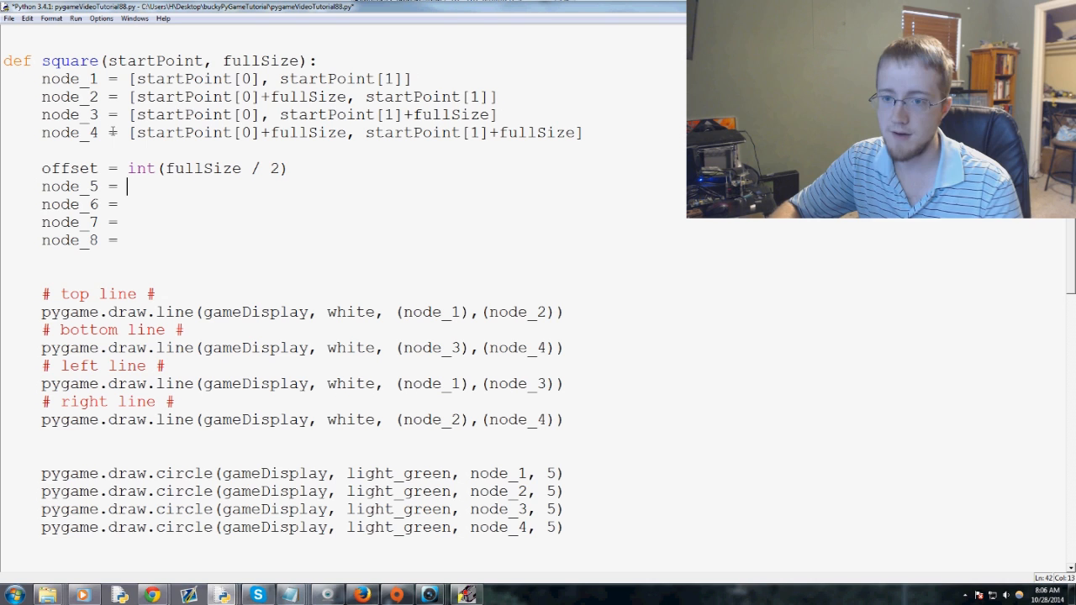
type("[]")
key("Left")
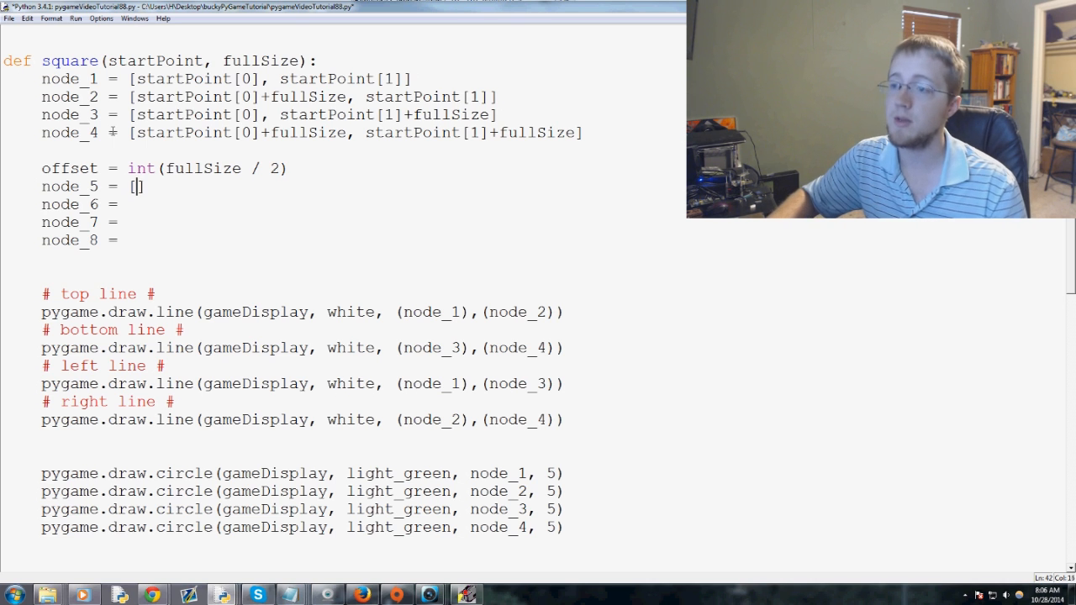
type("node")
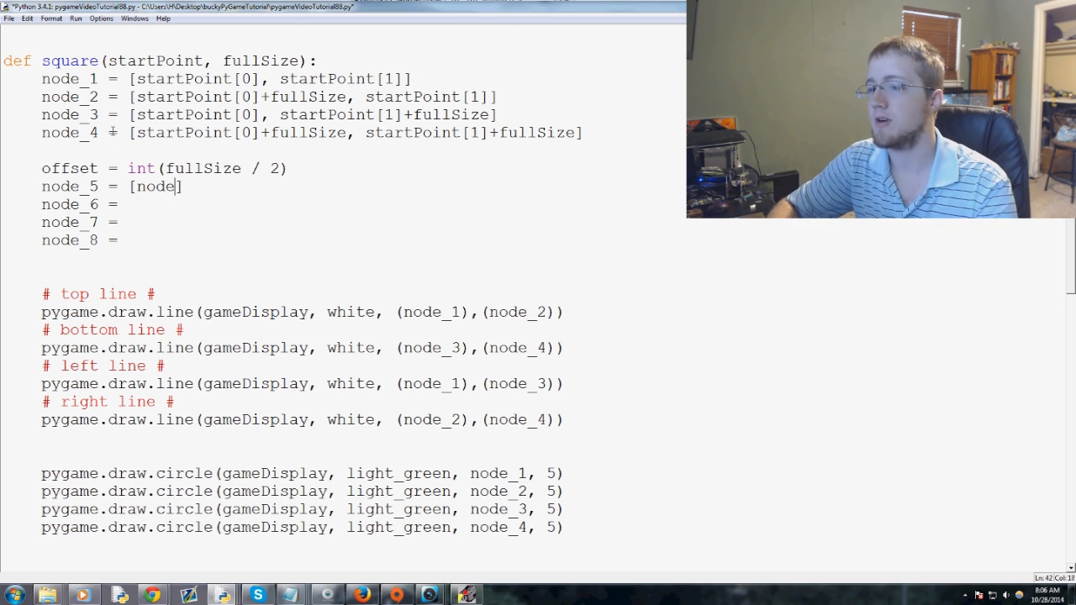
type("_1[")
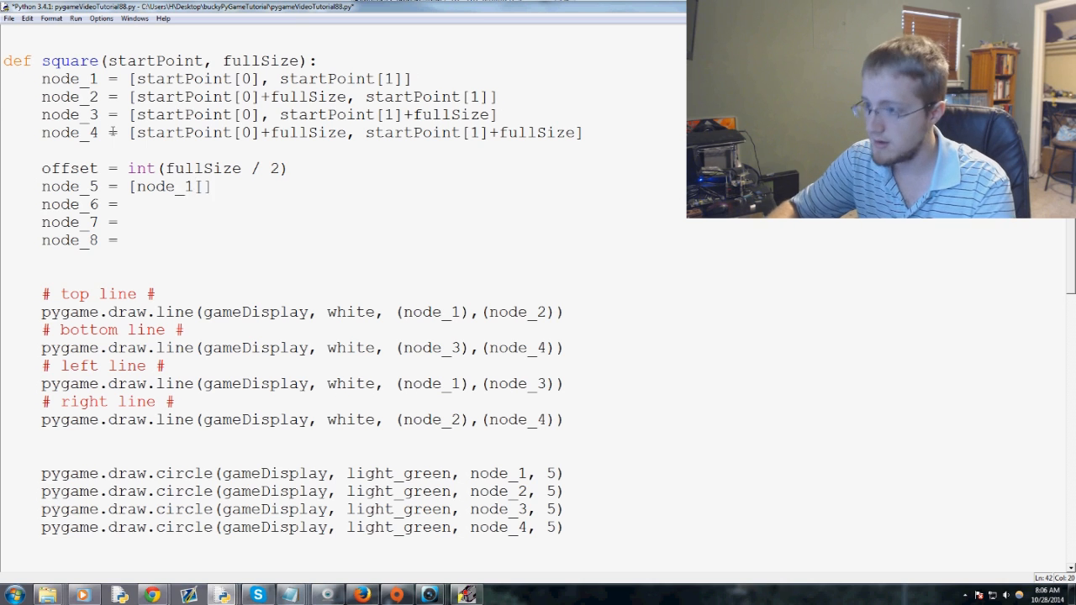
type("]")
key("Left")
type("0")
key("Right")
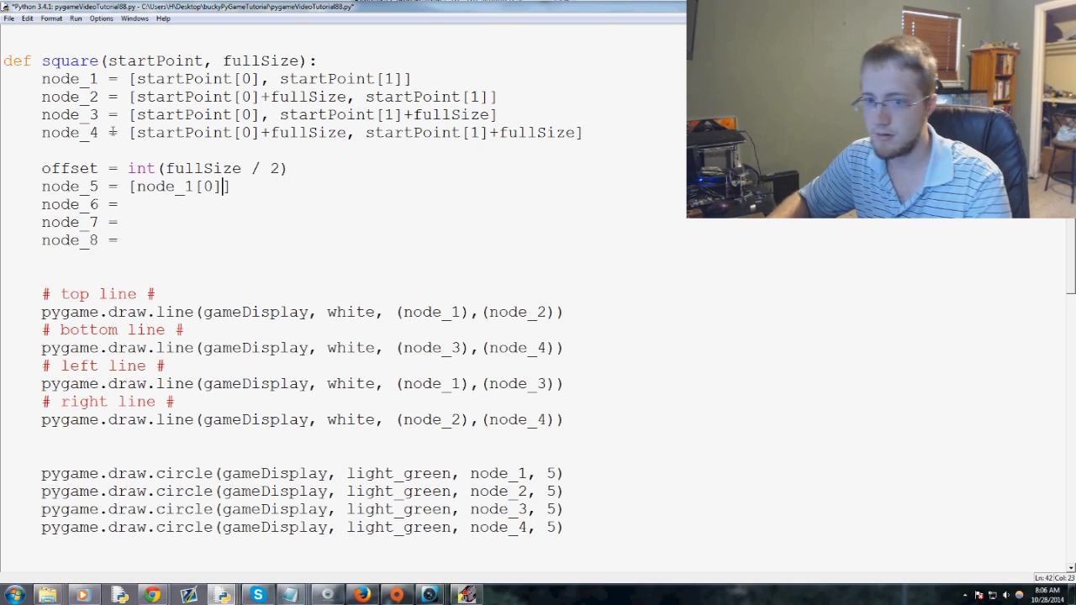
type("+off")
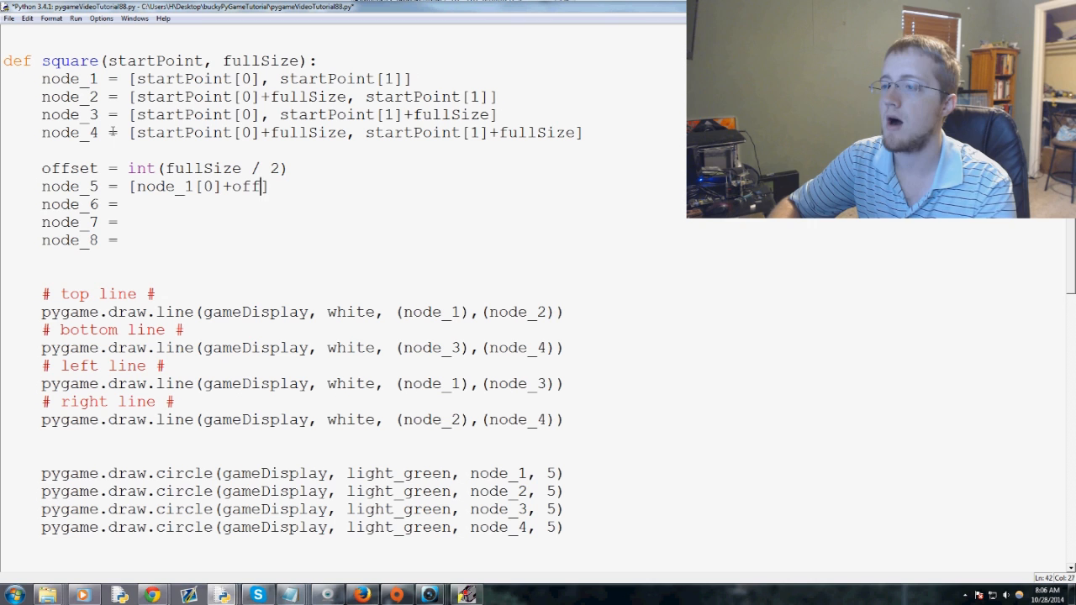
type("set, n")
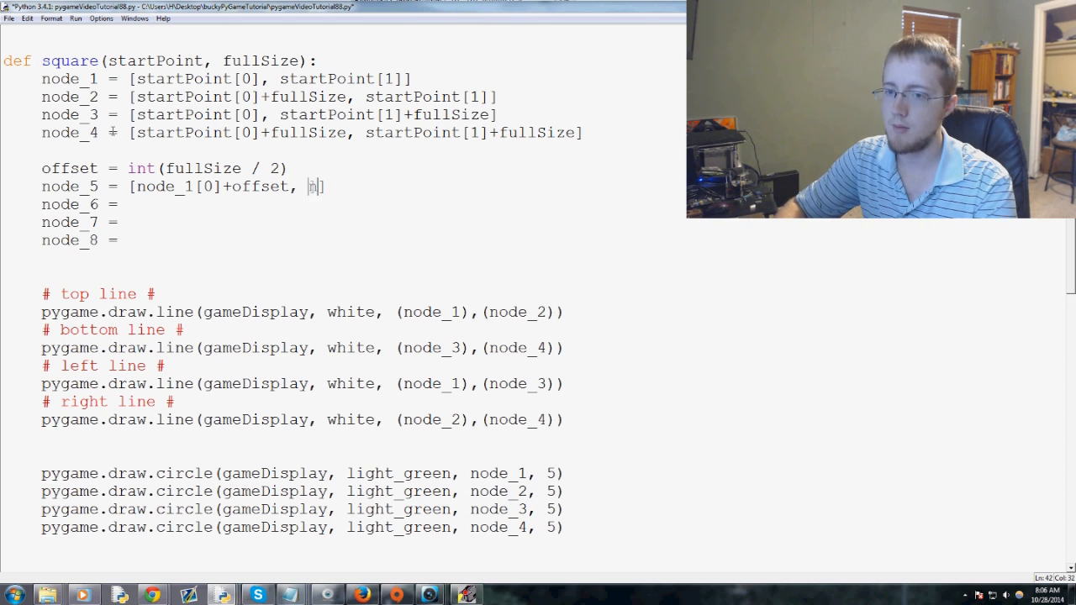
type("ode_1[]")
key("Left")
type("1")
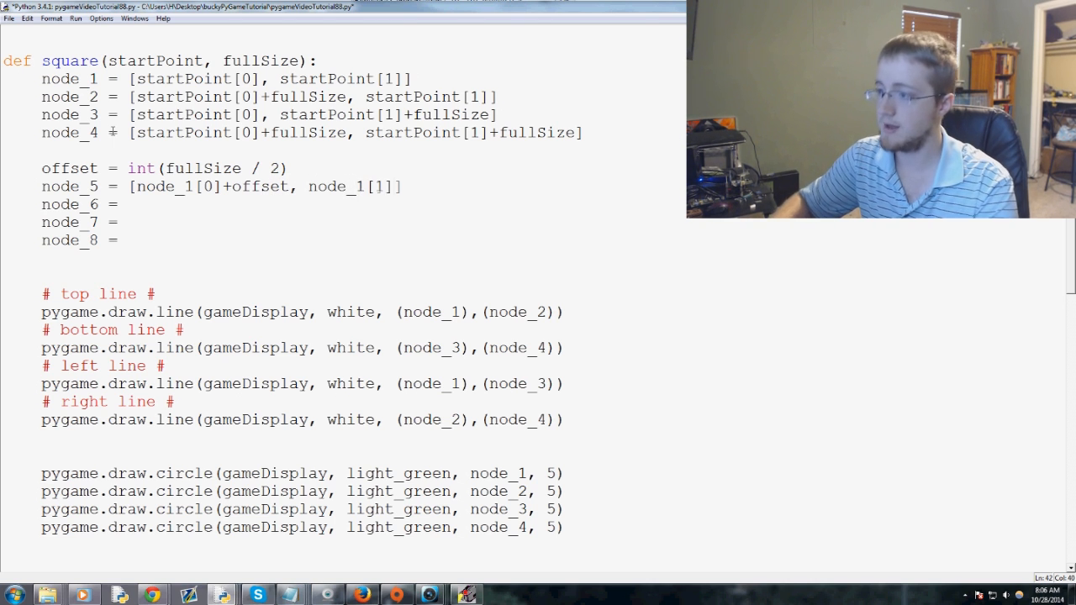
key("Right")
type(",")
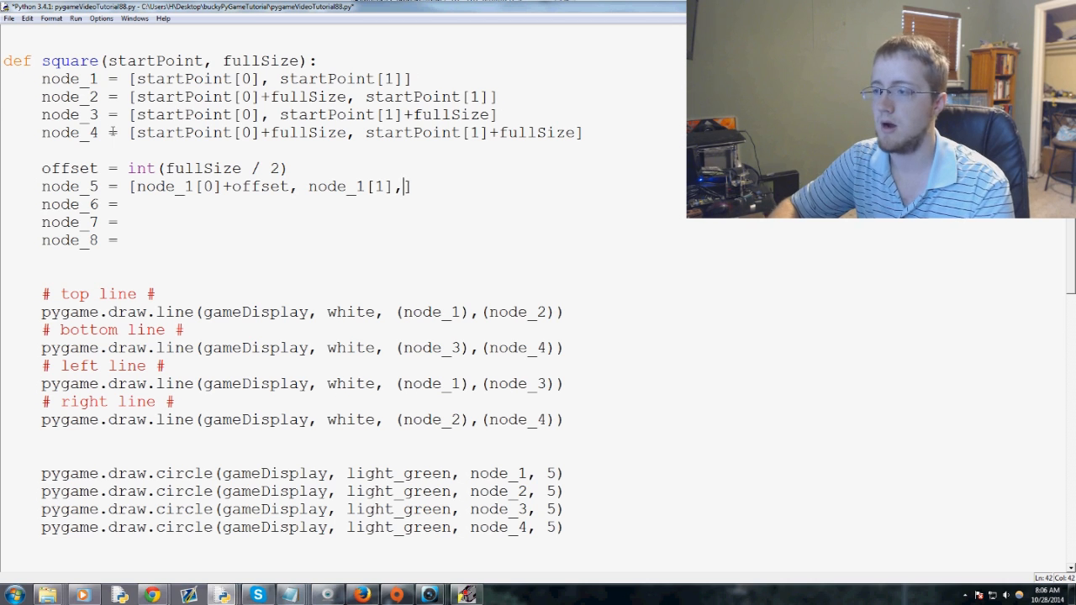
type("of")
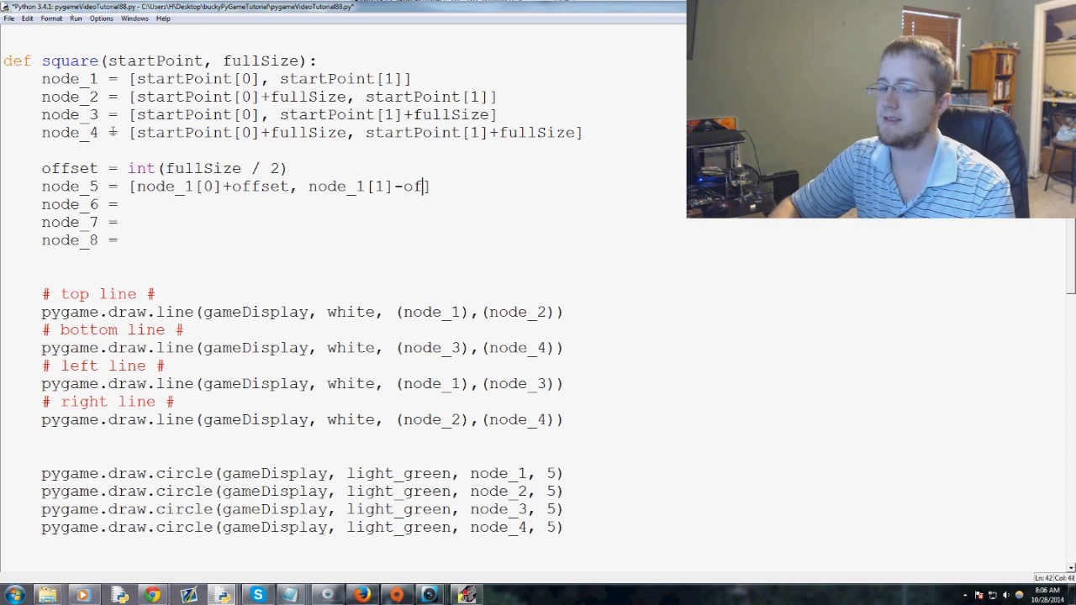
type("fset")
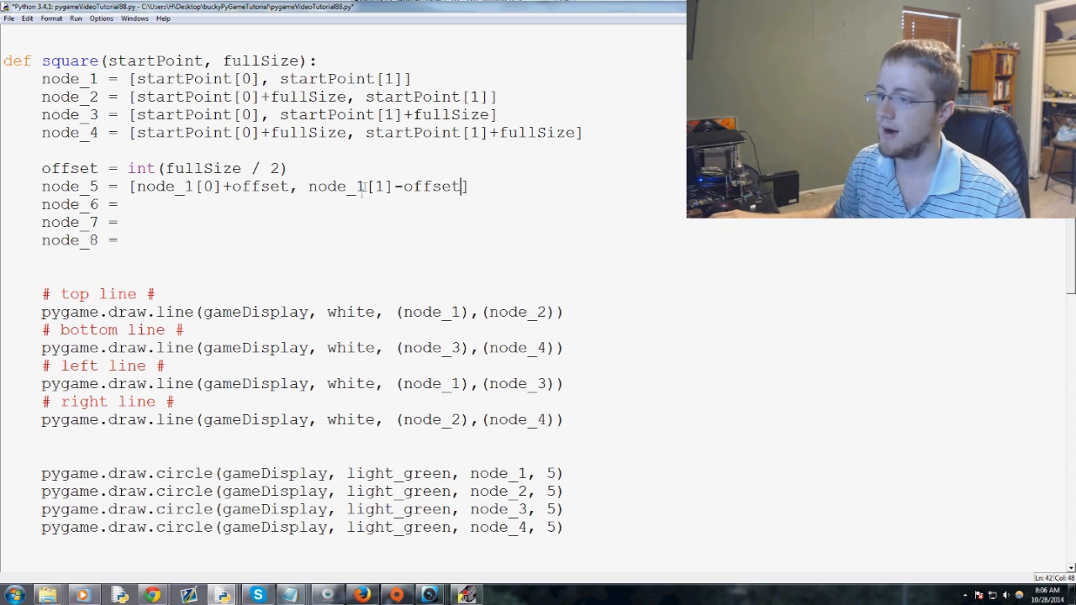
left_click_drag(413, 186, 393, 187)
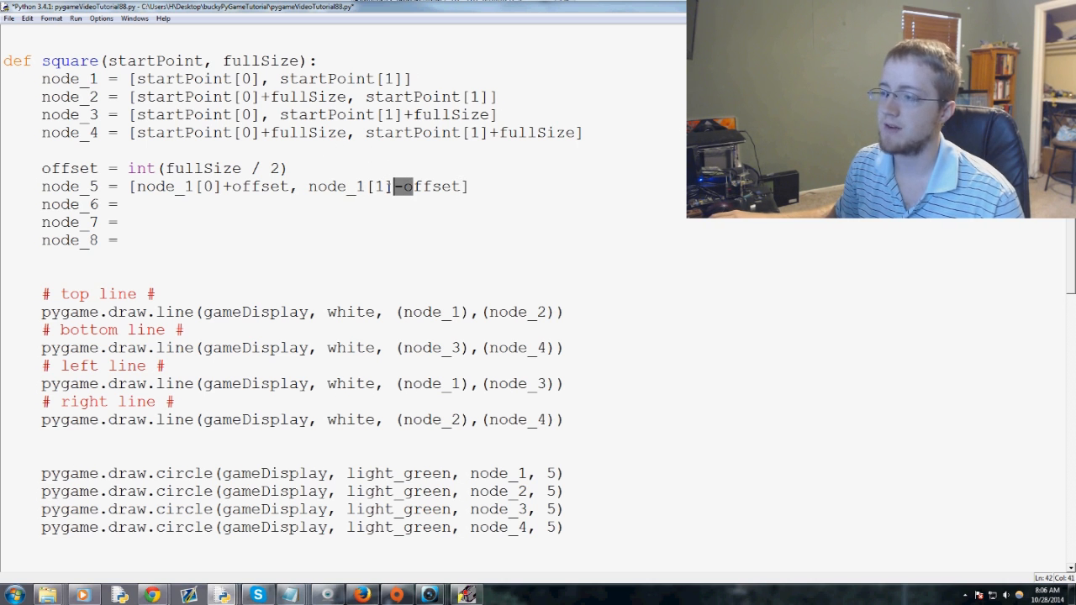
left_click(467, 186)
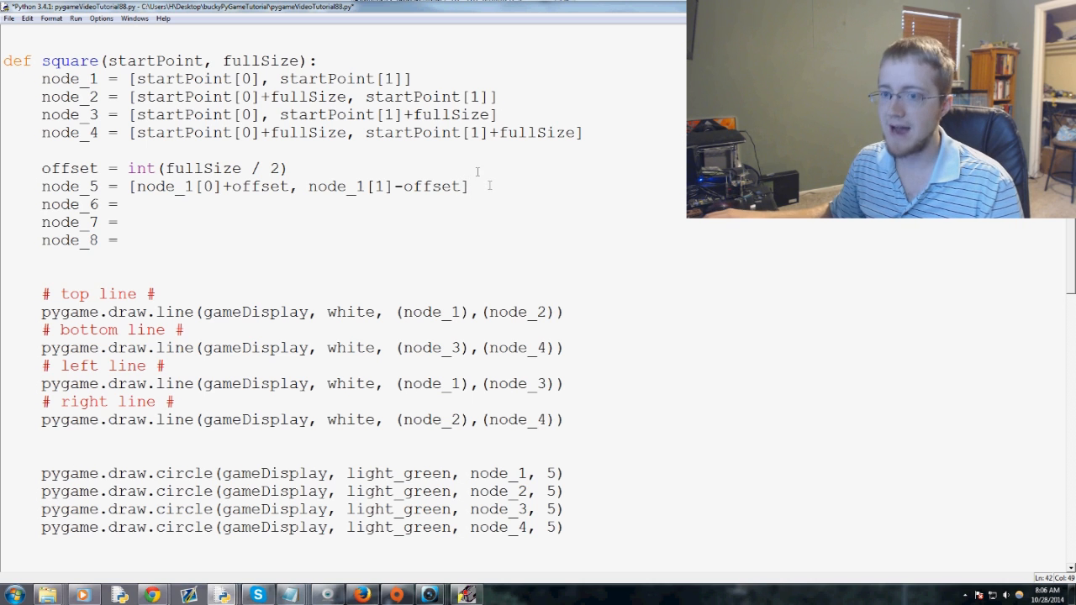
left_click_drag(475, 187, 127, 187)
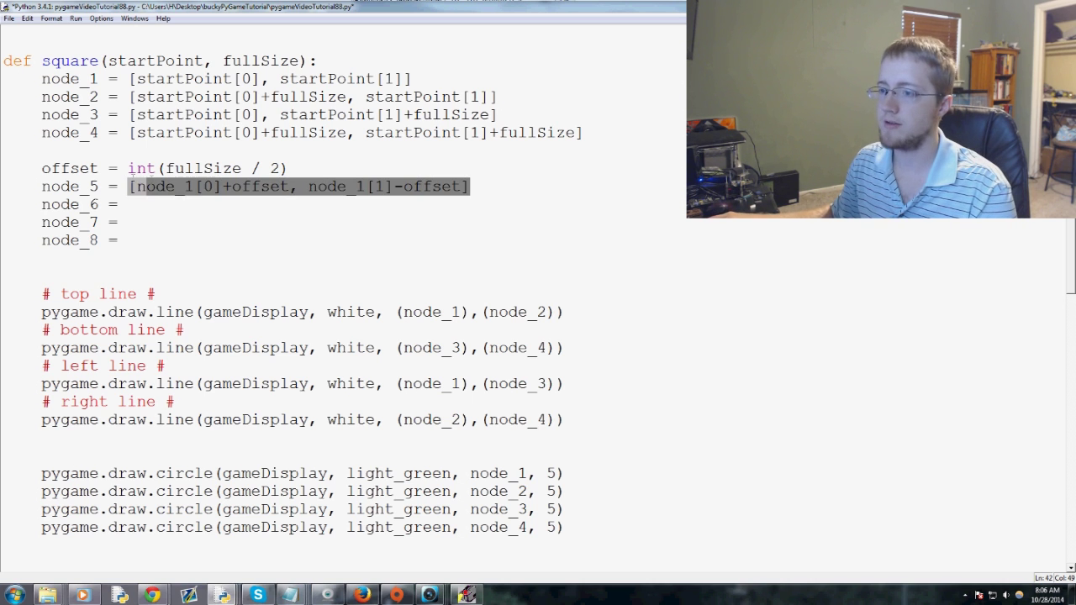
Step: Paste node_5's coordinate list into node_6, node_7 and node_8, removing a stray space
key("ctrl+c")
left_click(188, 203)
key("ctrl+v")
left_click(183, 220)
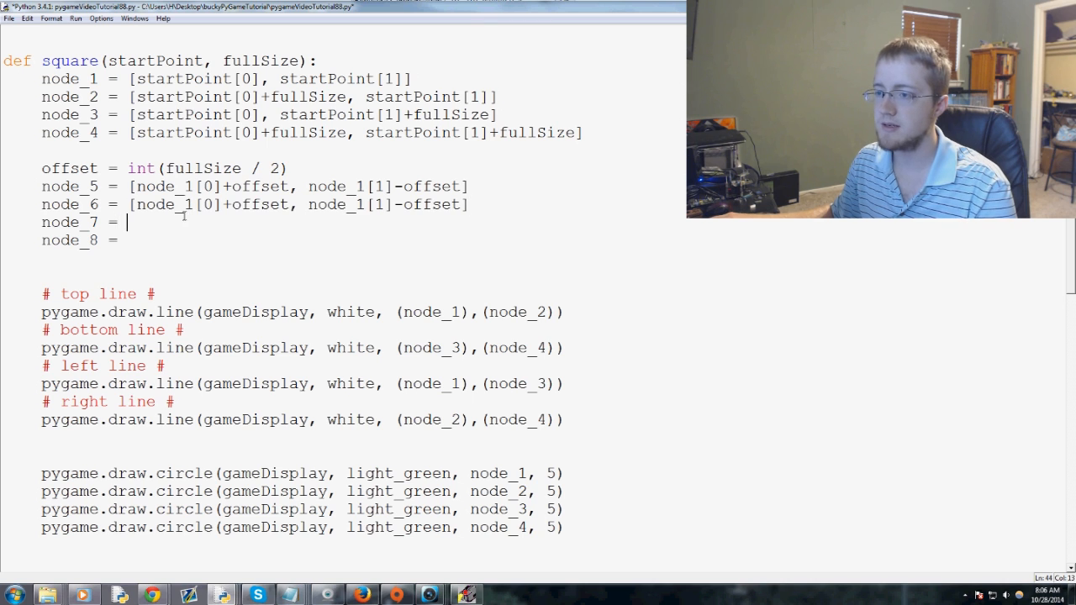
key("ctrl+v")
left_click(176, 239)
key("ctrl+v")
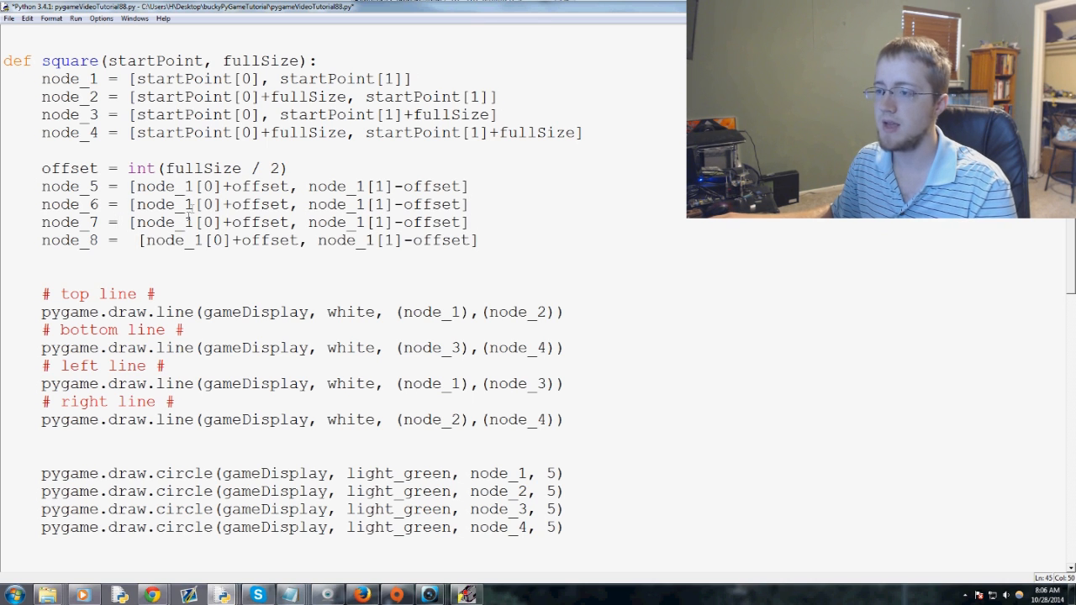
left_click(138, 241)
key("BackSpace")
key("BackSpace")
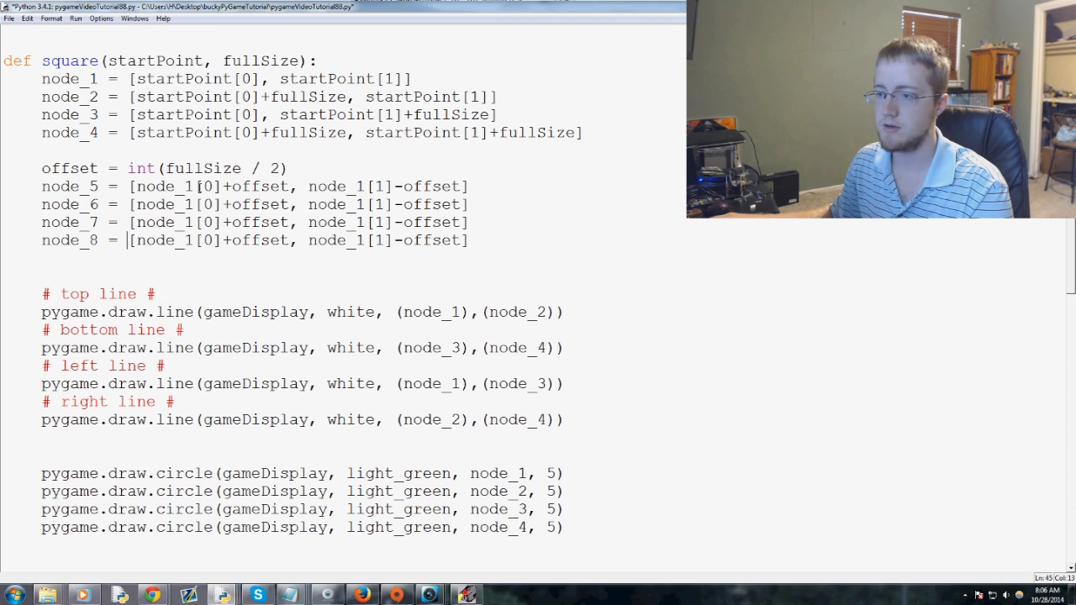
Step: Change both node_1 references to node_2, node_3 and node_4 on node_6, node_7 and node_8
left_click(192, 204)
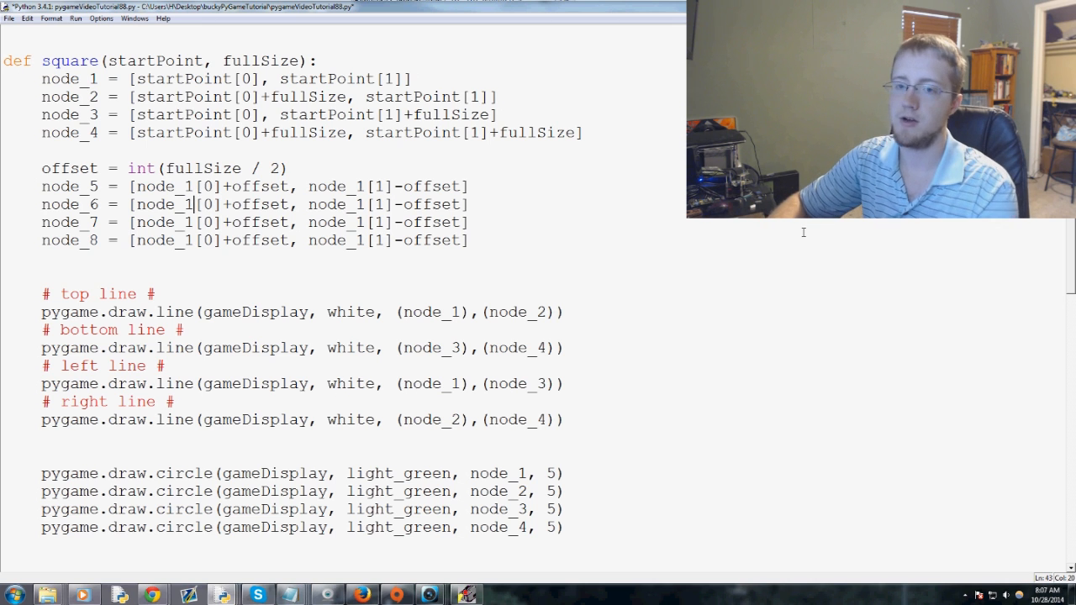
key("BackSpace")
type("2")
key("Down")
key("BackSpace")
type("3")
key("Down")
key("BackSpace")
type("4")
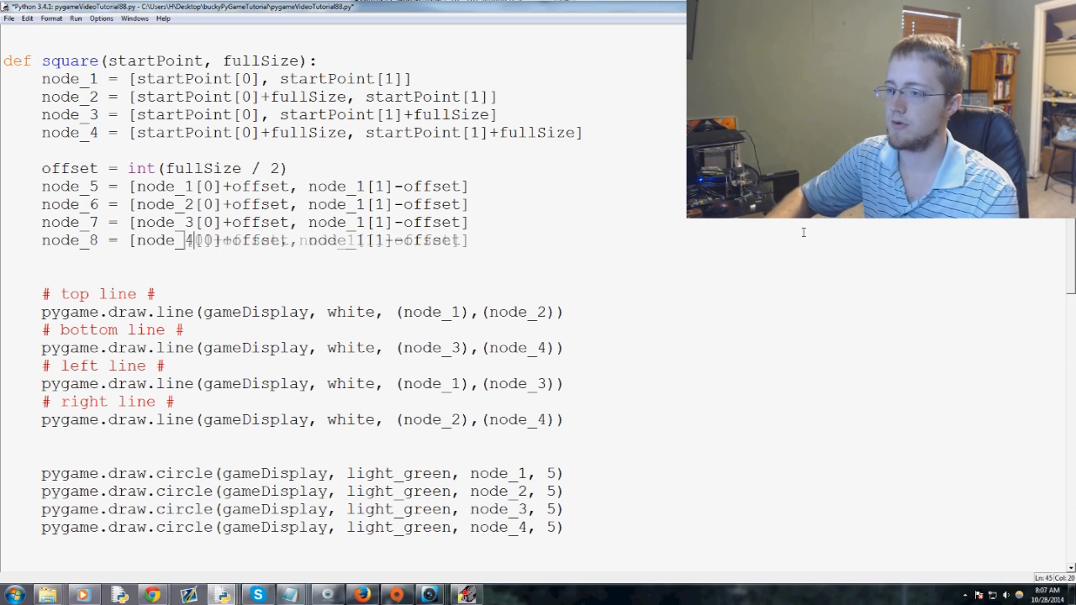
left_click(365, 204)
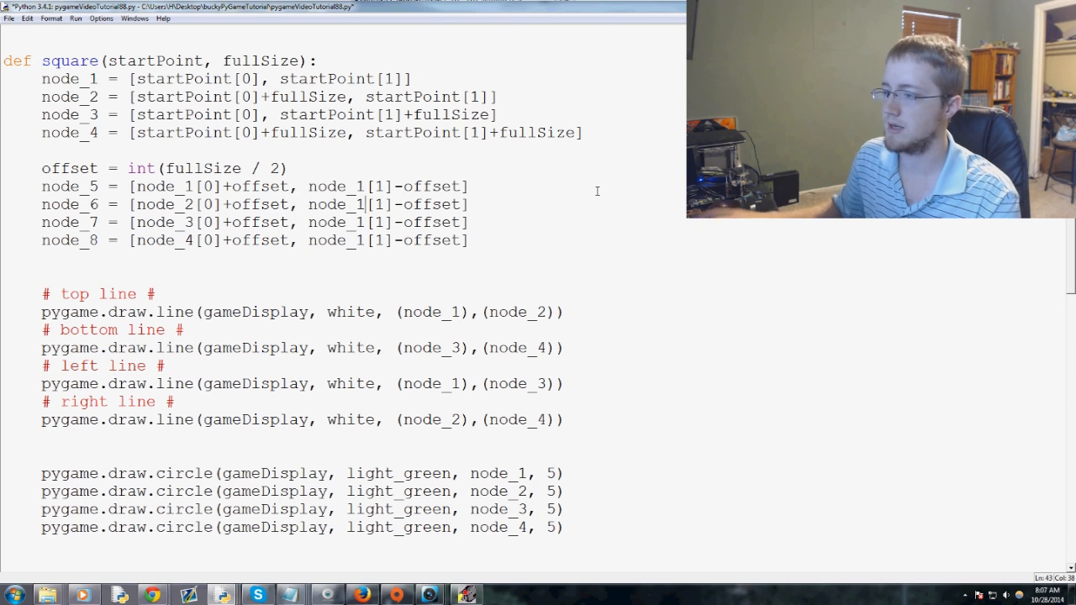
key("BackSpace")
type("2")
key("Down")
key("BackSpace")
type("3")
key("Down")
key("BackSpace")
type("4")
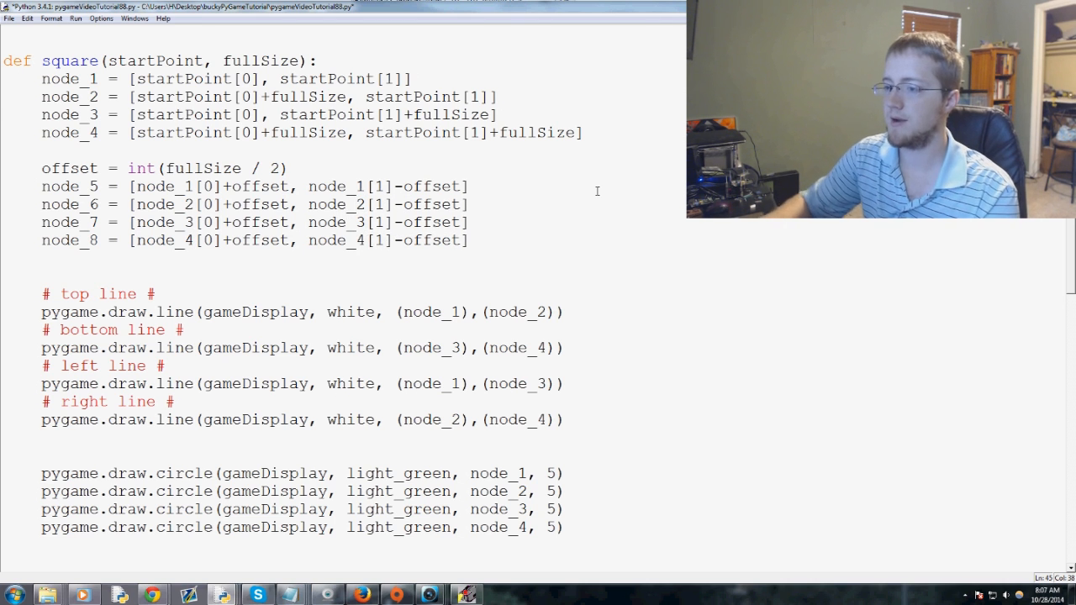
left_click(562, 220)
scroll(557, 214, "down", 3)
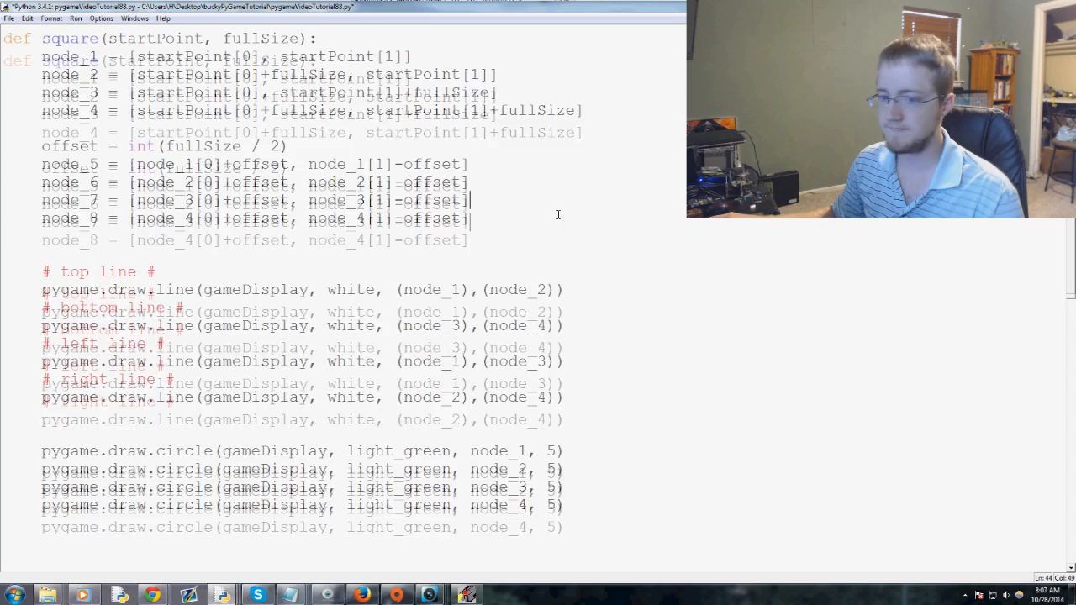
scroll(301, 195, "up", 1)
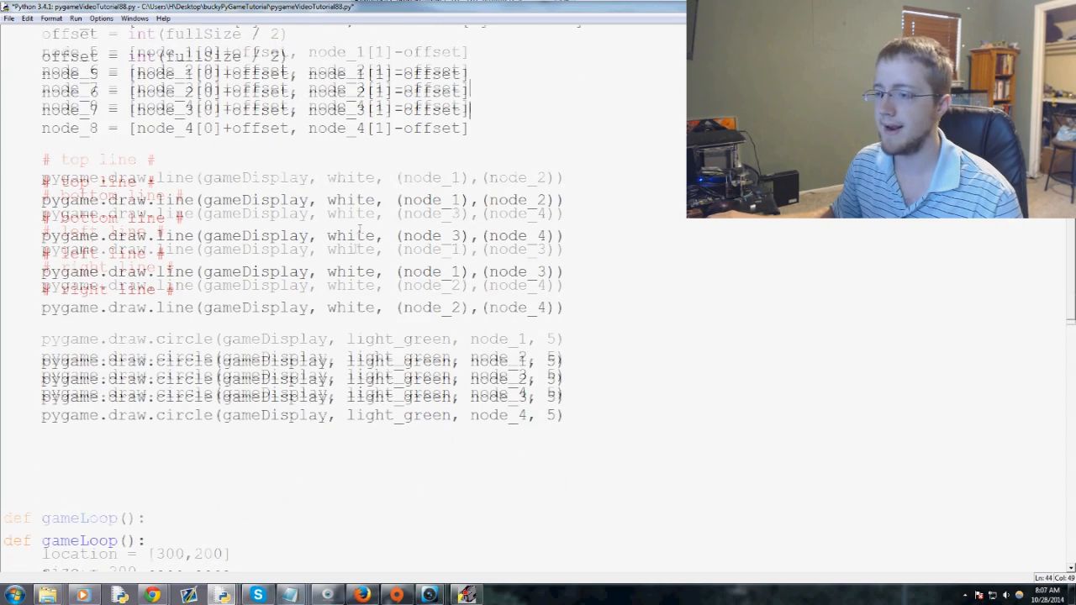
Step: Copy the four square-edge draw.line calls and paste a second copy below them
left_click_drag(30, 180, 581, 301)
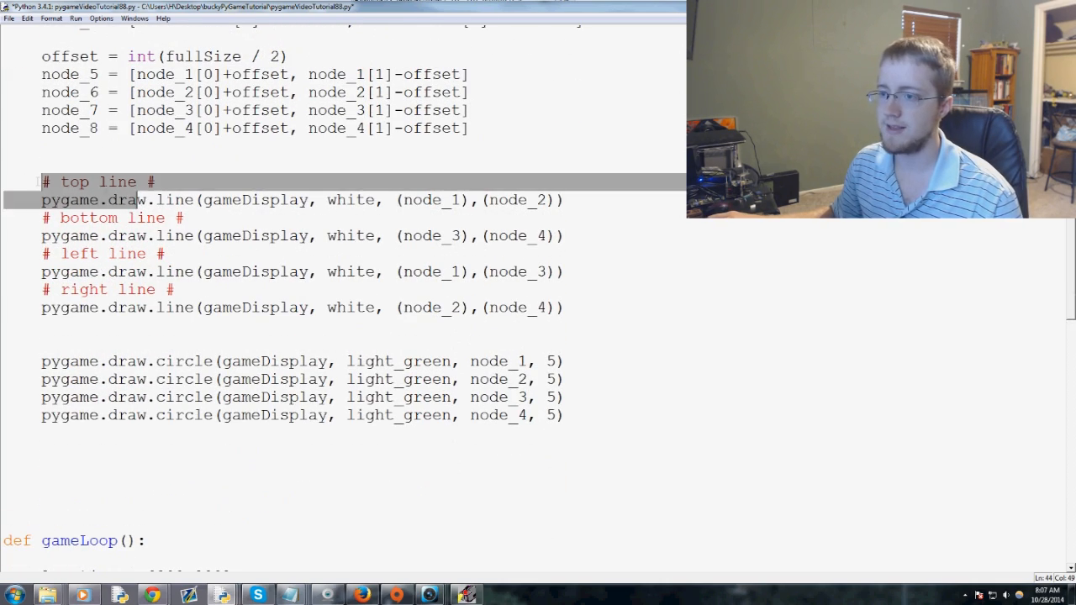
left_click(586, 303)
scroll(527, 258, "down", 2)
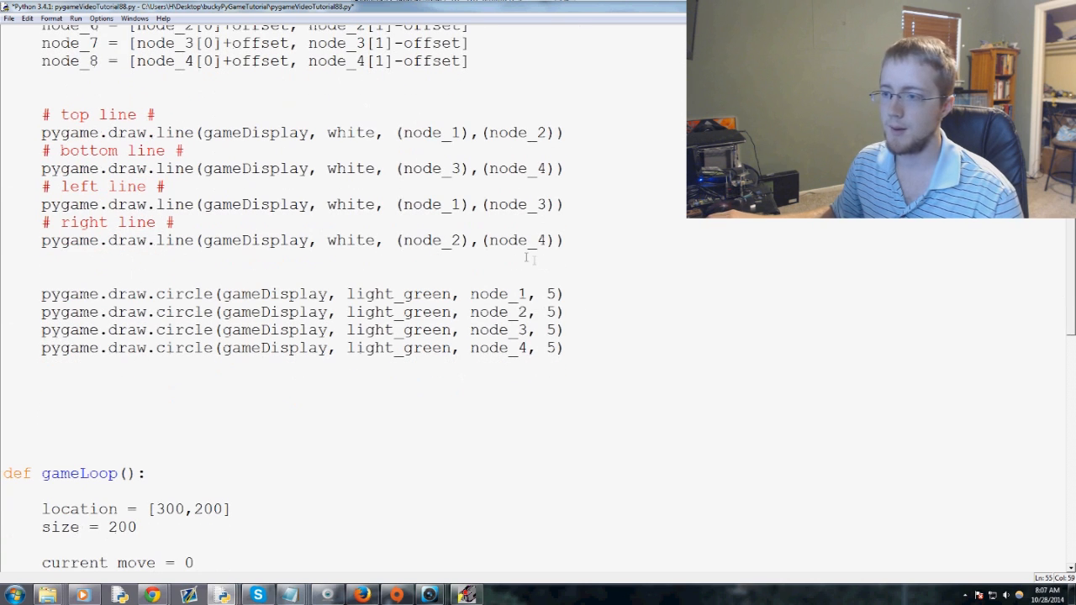
left_click_drag(575, 241, 40, 116)
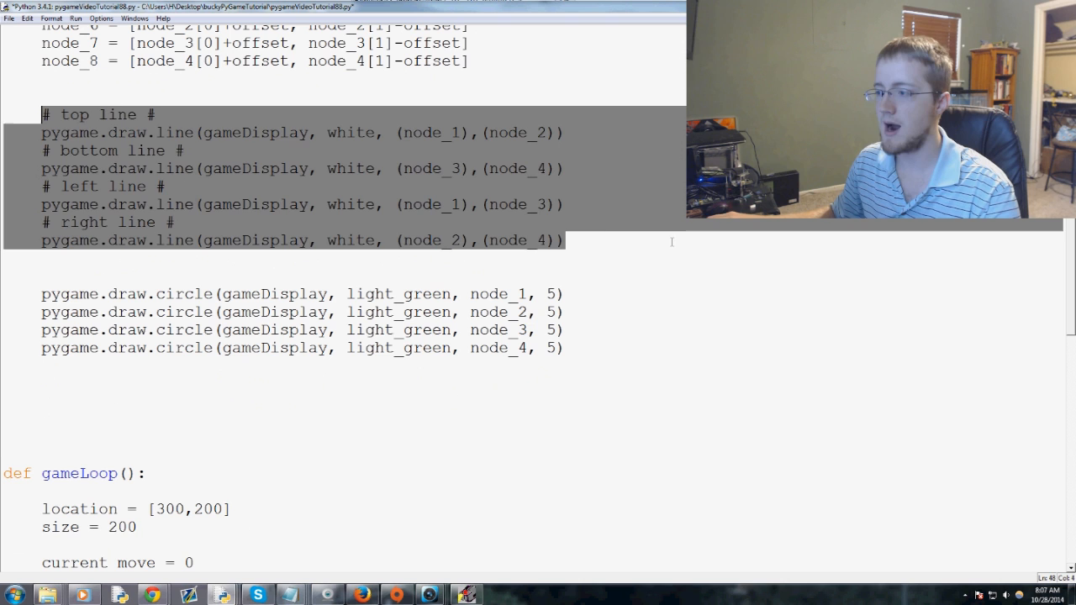
key("ctrl+c")
left_click(593, 242)
key("Return")
key("Return")
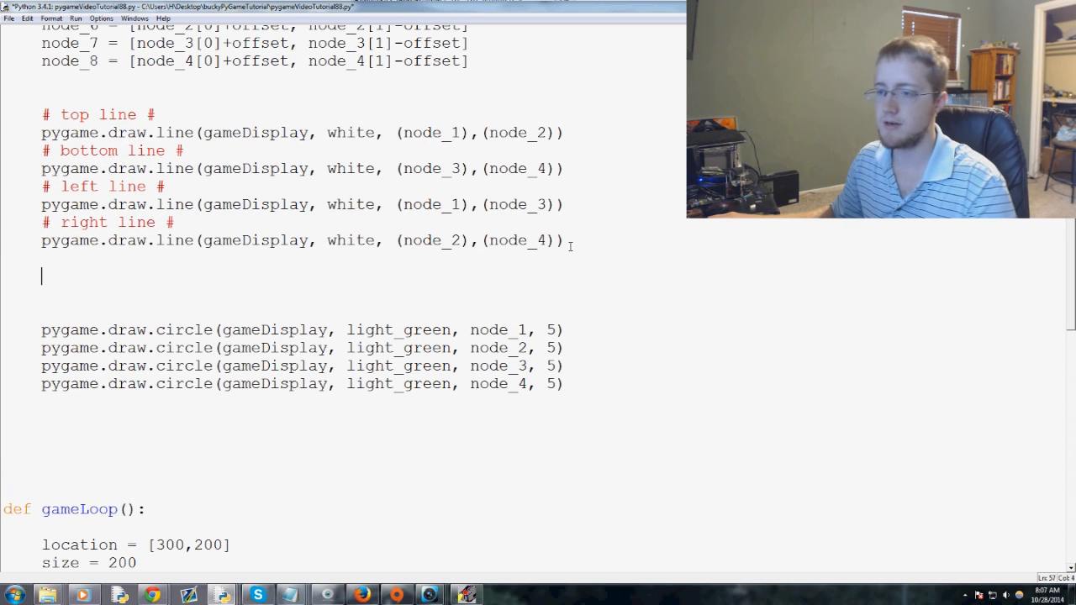
key("ctrl+v")
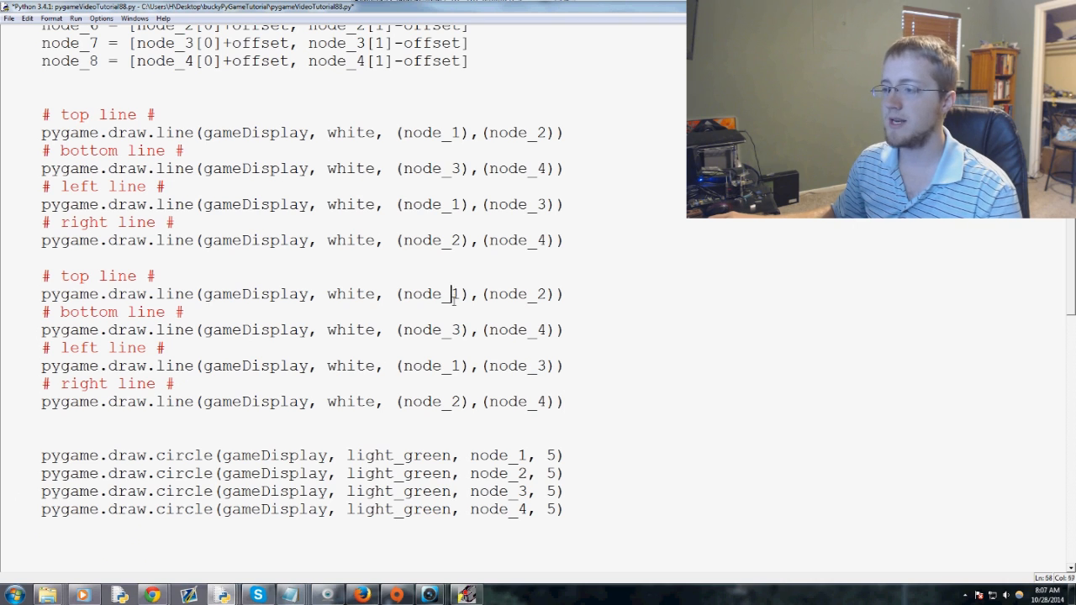
Step: Change the first node in each copied line call to node_5, node_7, node_5 and node_6
left_click(454, 391)
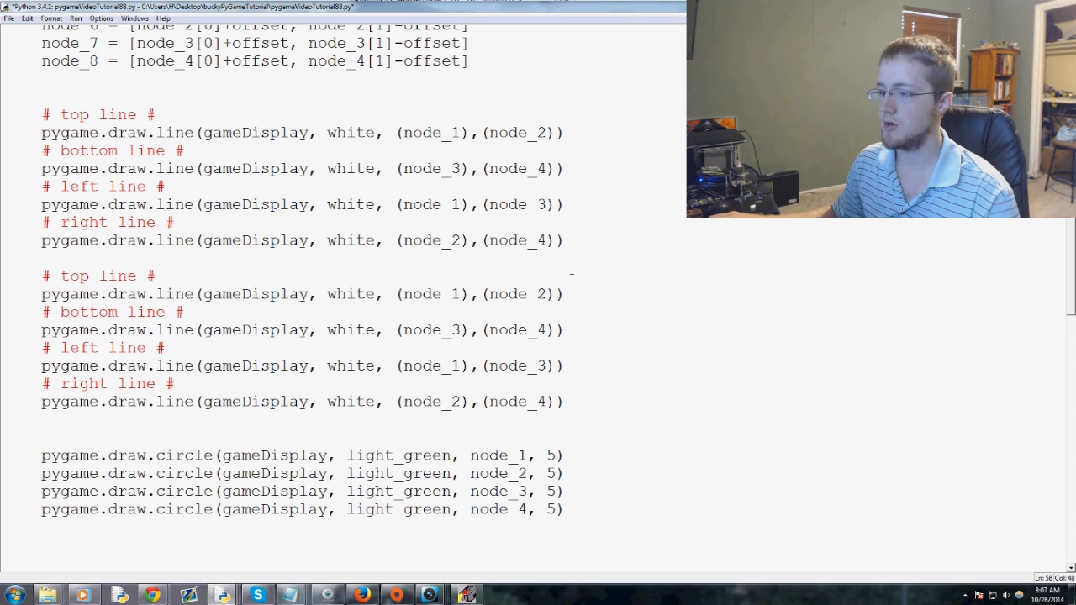
key("BackSpace")
type("5")
key("Down")
key("Down")
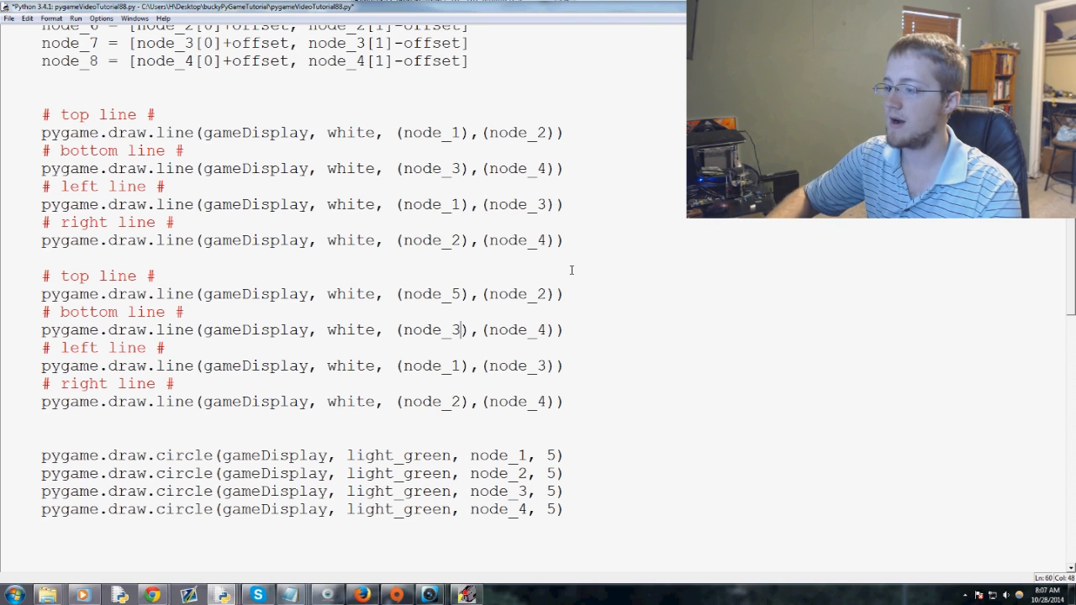
key("BackSpace")
type("7")
key("Down")
key("Down")
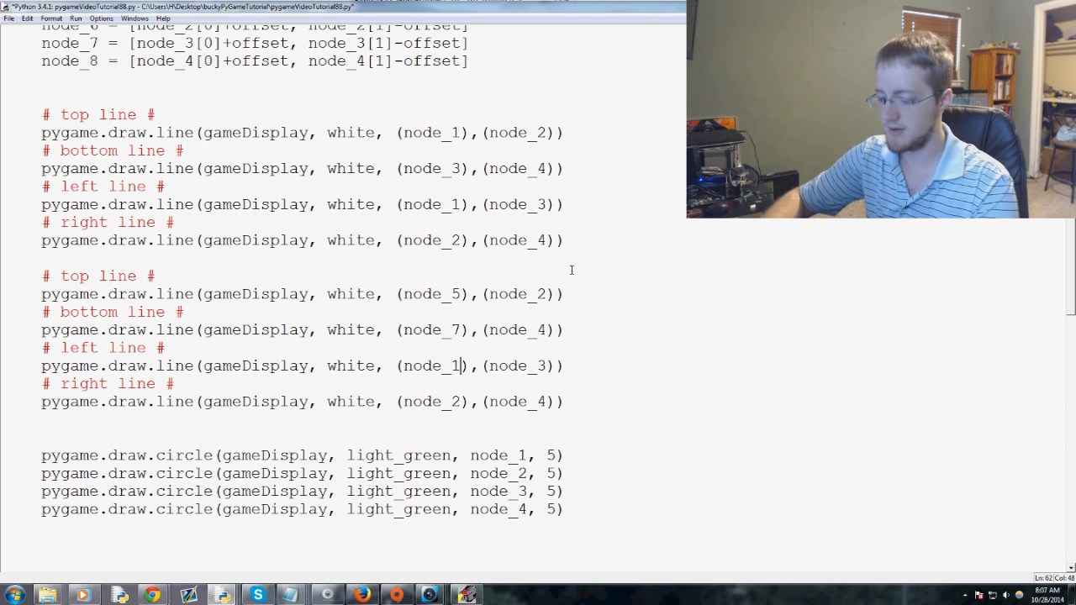
key("BackSpace")
type("5")
key("Down")
key("Down")
key("BackSpace")
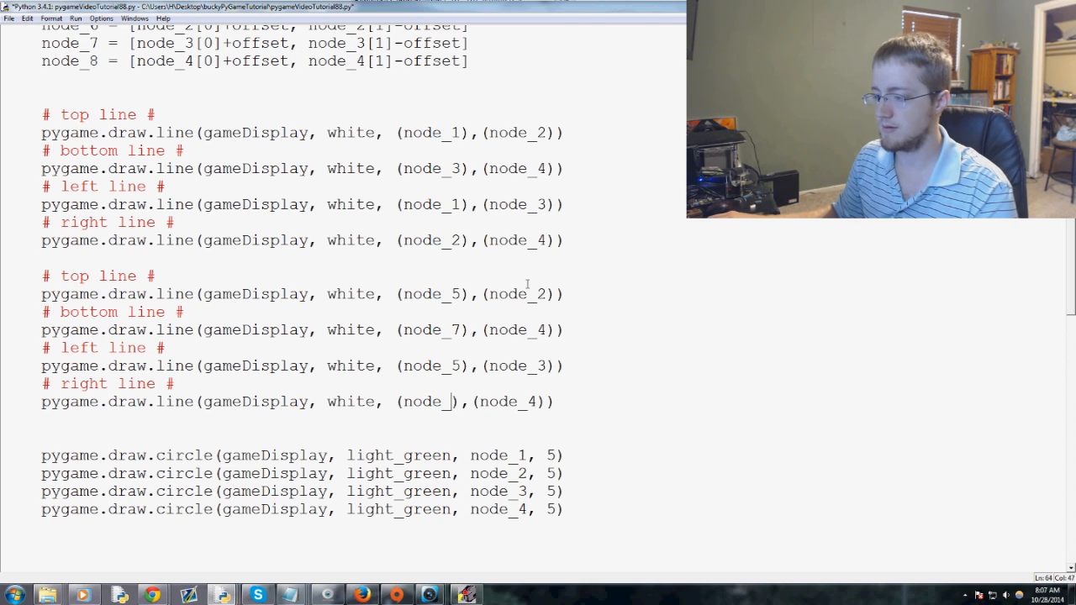
type("6")
left_click_drag(464, 366, 452, 366)
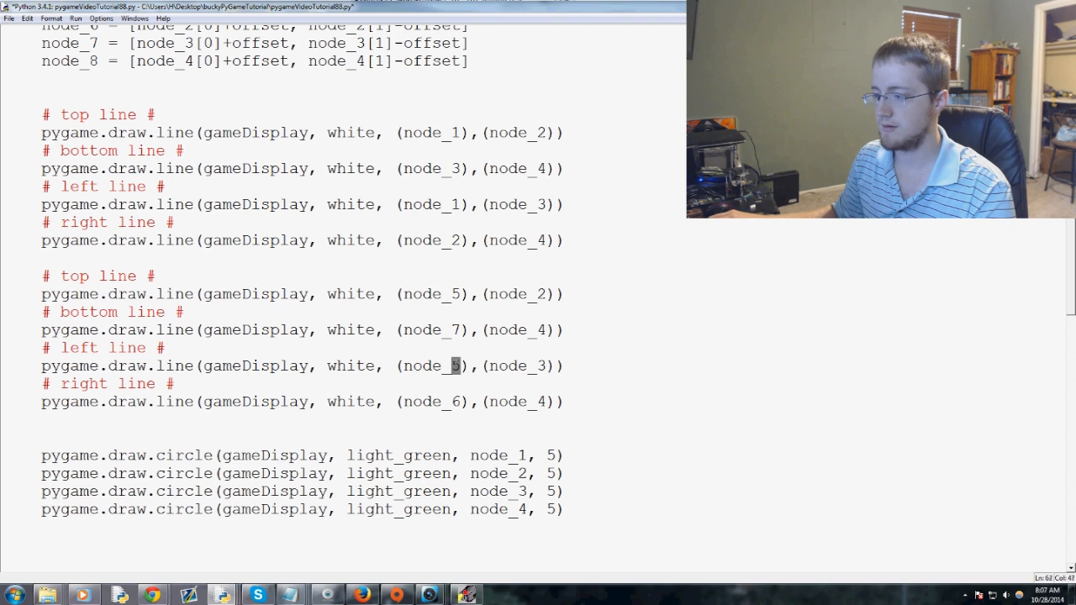
Step: Change the second node in each copied call to node_6, node_8, node_7 and node_8
left_click(546, 294)
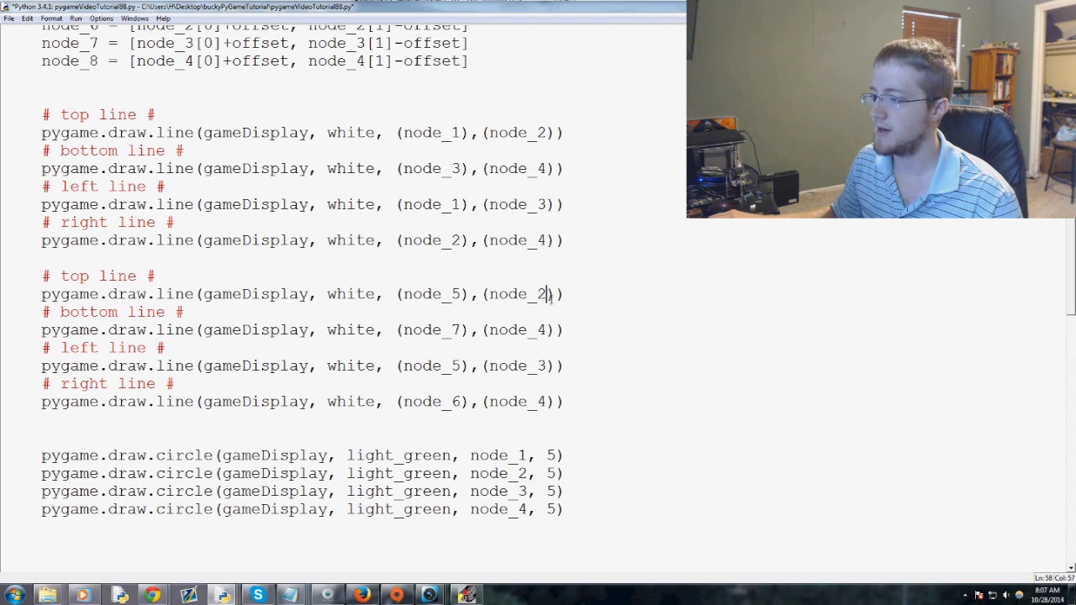
key("BackSpace")
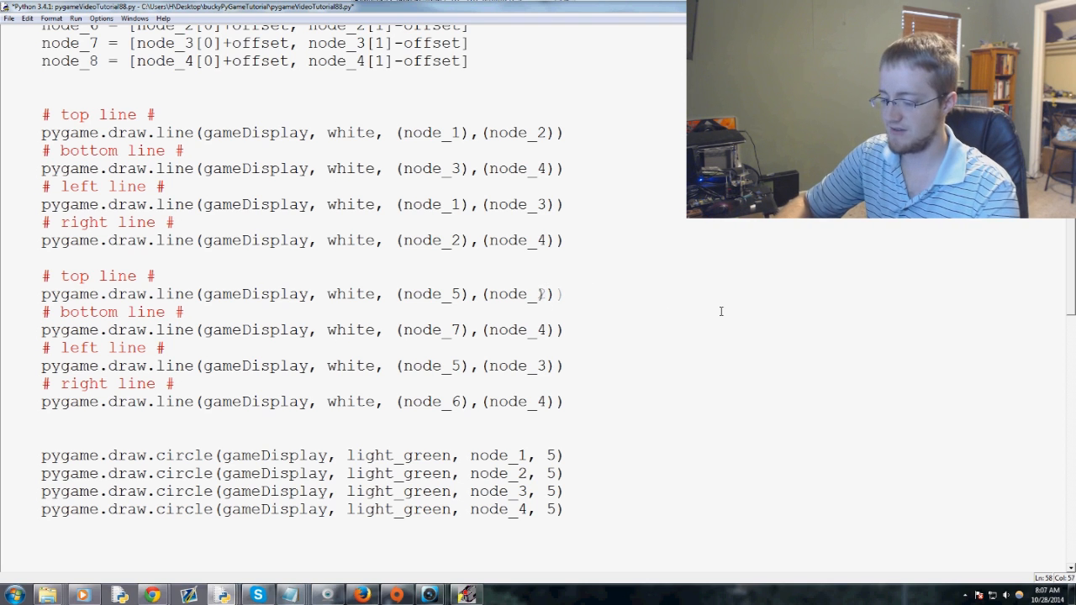
type("6")
key("Down")
key("Down")
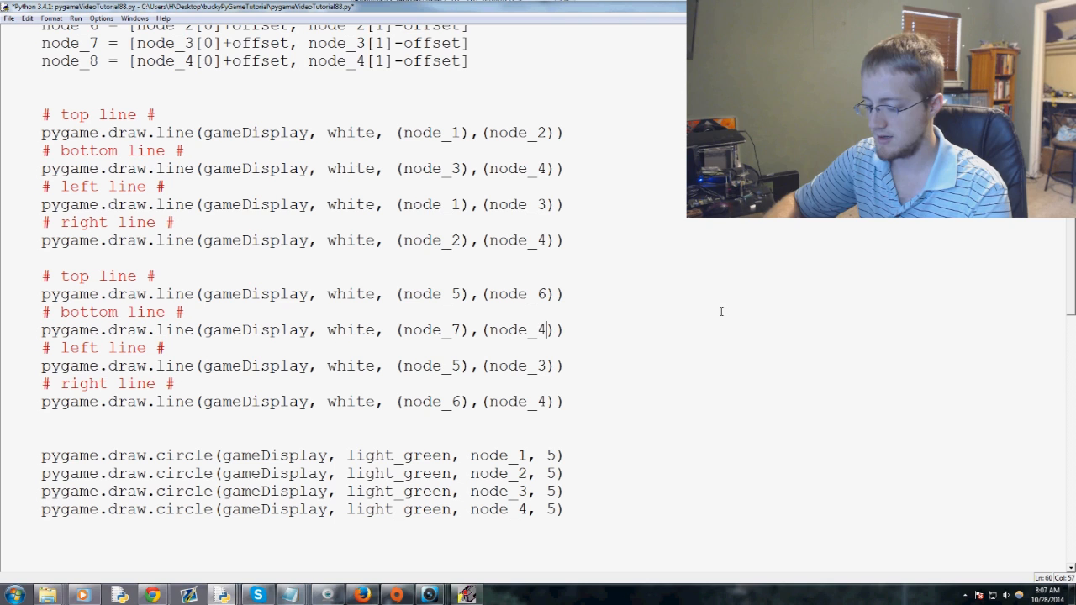
key("BackSpace")
type("8")
key("Down")
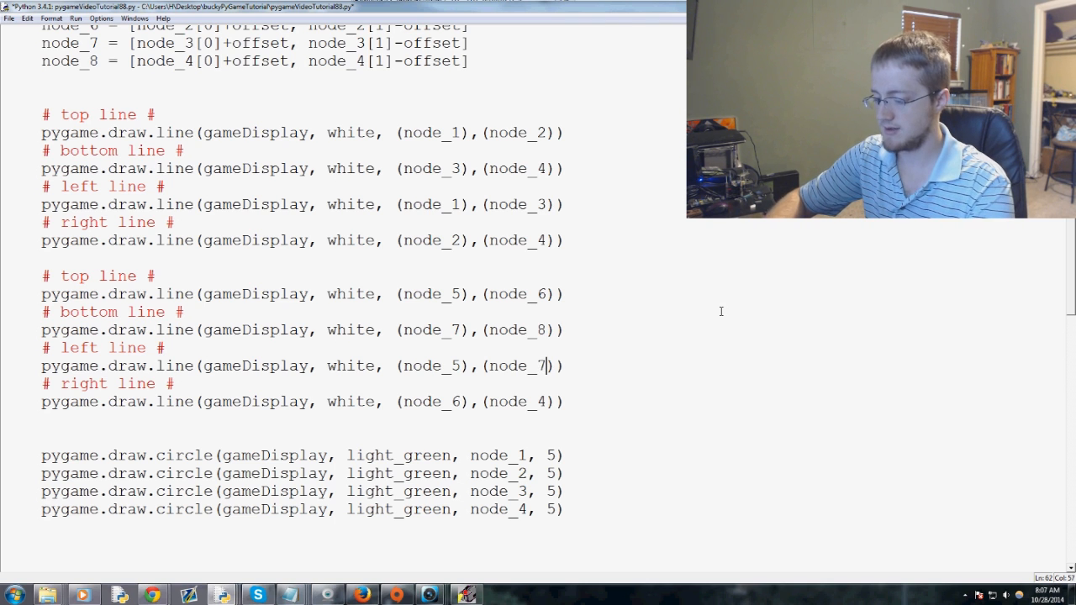
key("Delete")
type("7")
key("Down")
key("BackSpace")
type("8")
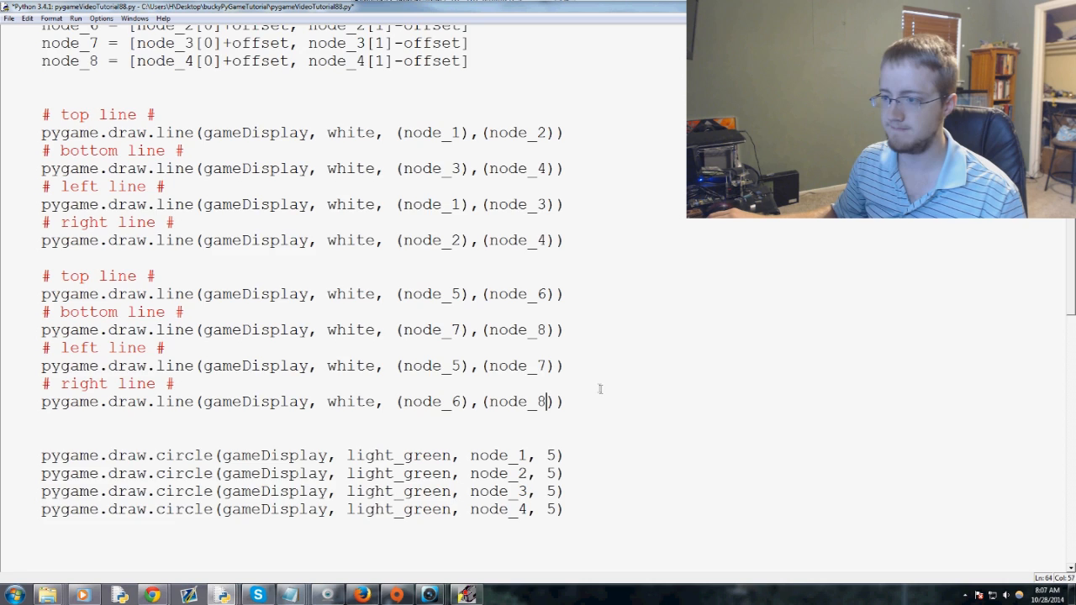
scroll(603, 366, "down", 1)
left_click(588, 338)
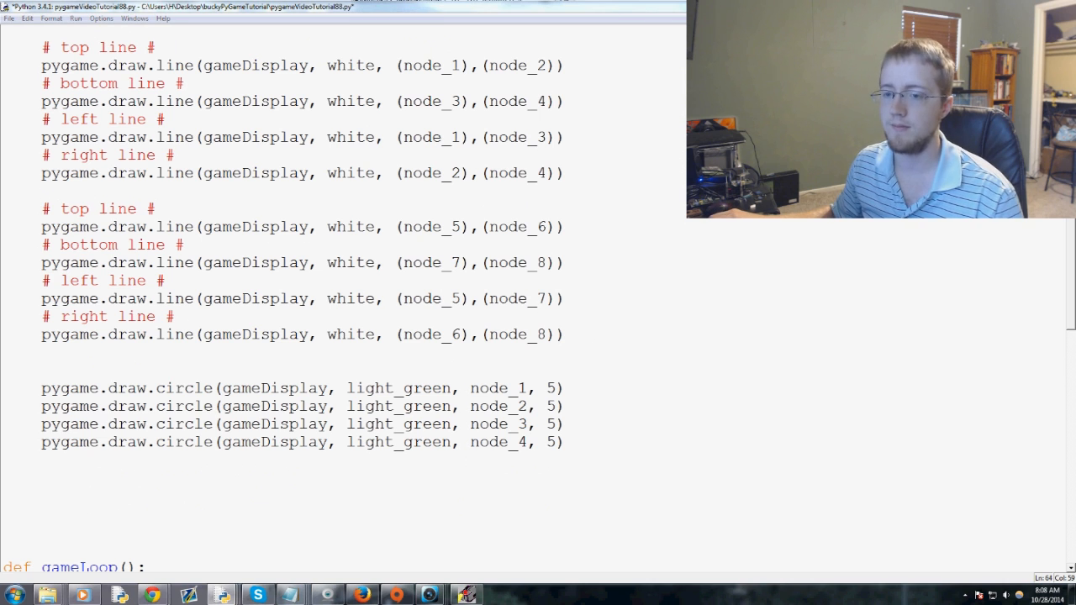
Step: Copy the four draw.circle lines and paste a second copy below them
mouse_move(579, 446)
left_mouse_down()
mouse_move(168, 388)
mouse_move(31, 389)
mouse_move(41, 388)
left_mouse_up()
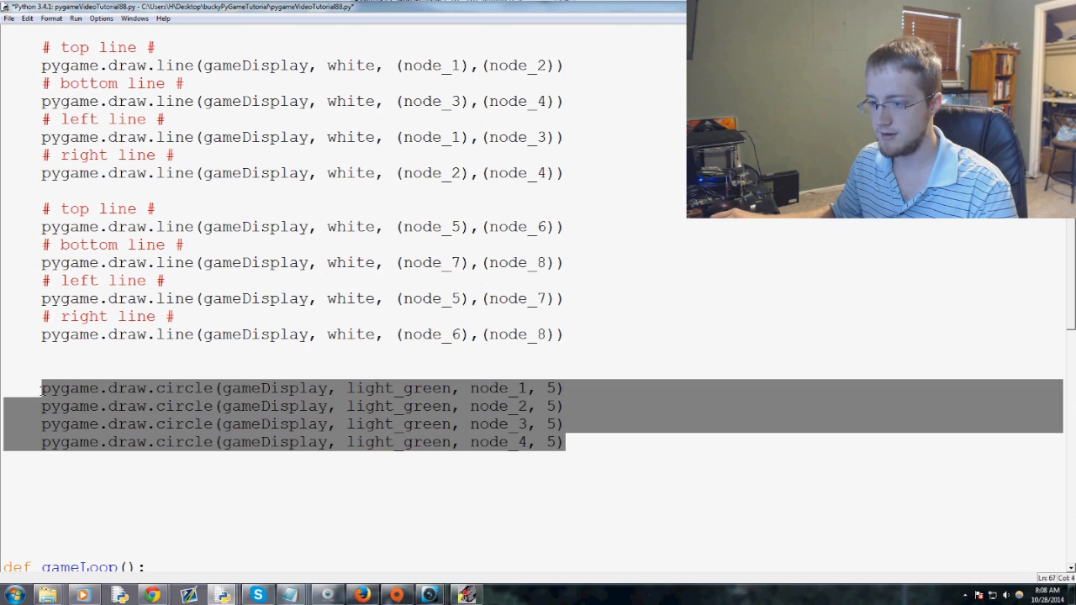
key("ctrl+c")
left_click(580, 443)
key("Return")
key("Return")
key("ctrl+v")
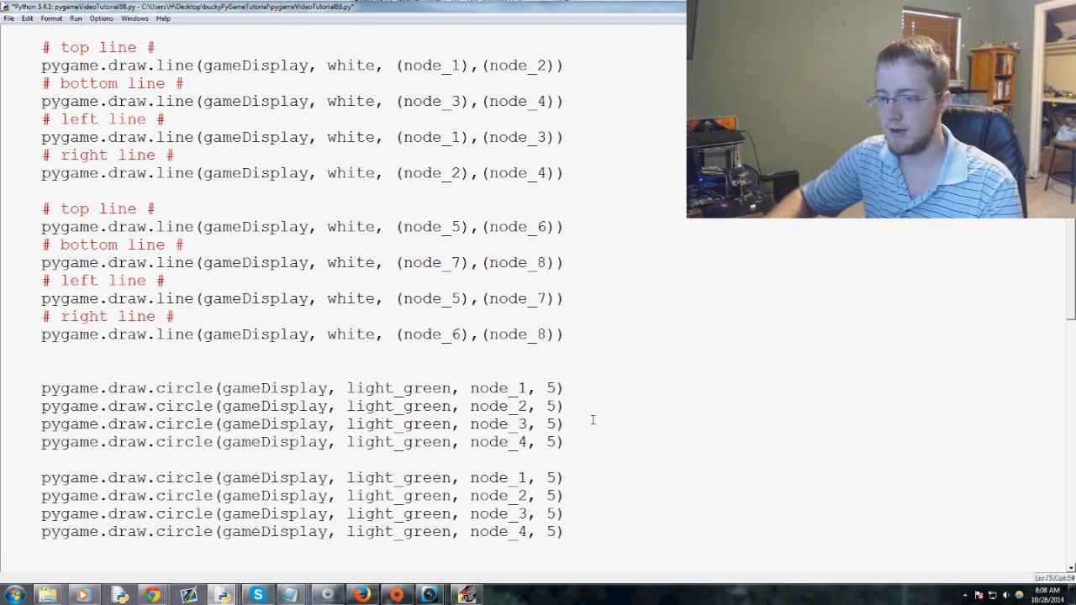
scroll(543, 364, "down", 1)
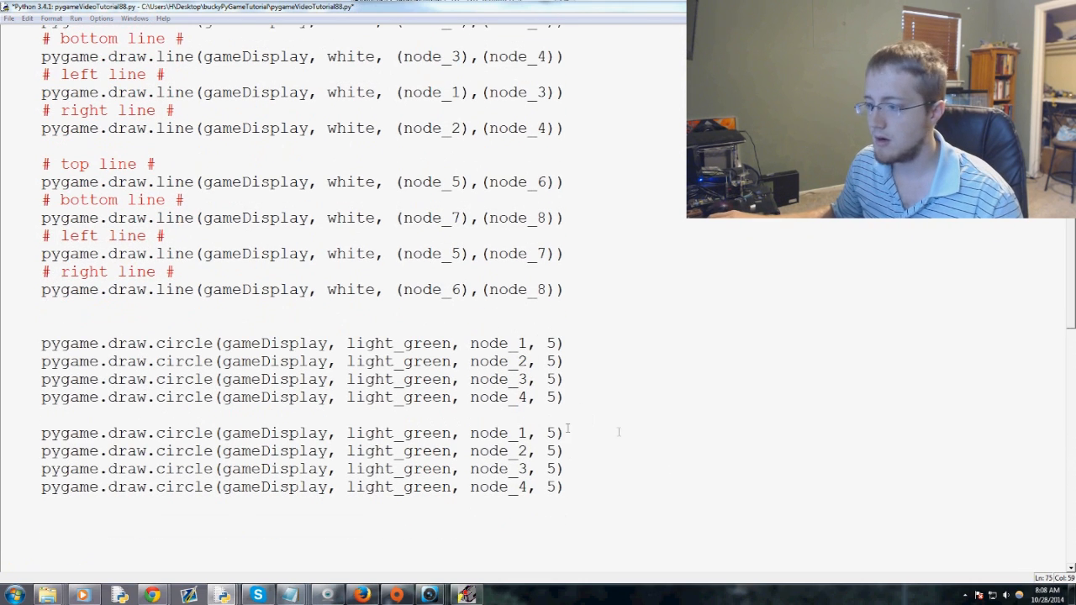
Step: Renumber the copied circle calls to node_5 through node_8 and add blank lines after them
left_click(528, 433)
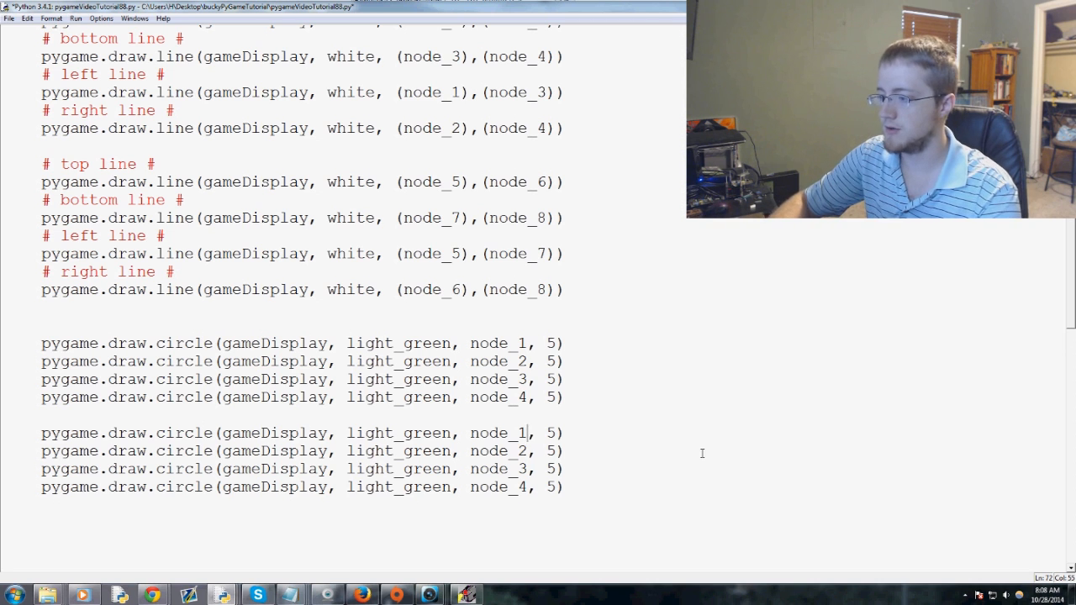
key("BackSpace")
type("5")
key("Down")
key("BackSpace")
type("6")
key("Down")
key("BackSpace")
key("7")
key("Down")
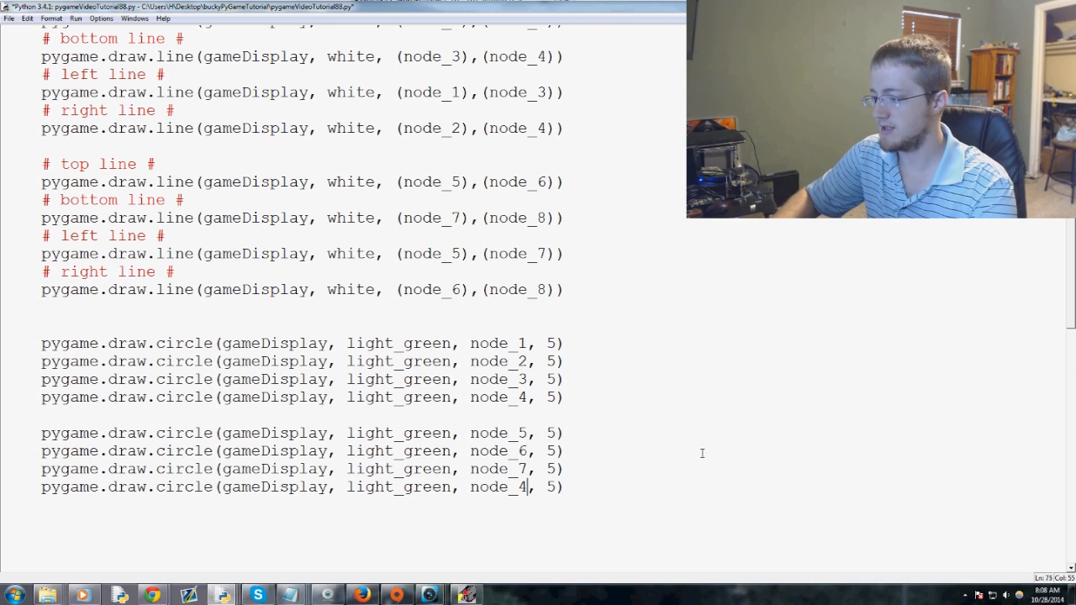
key("BackSpace")
type("8")
scroll(311, 279, "up", 2)
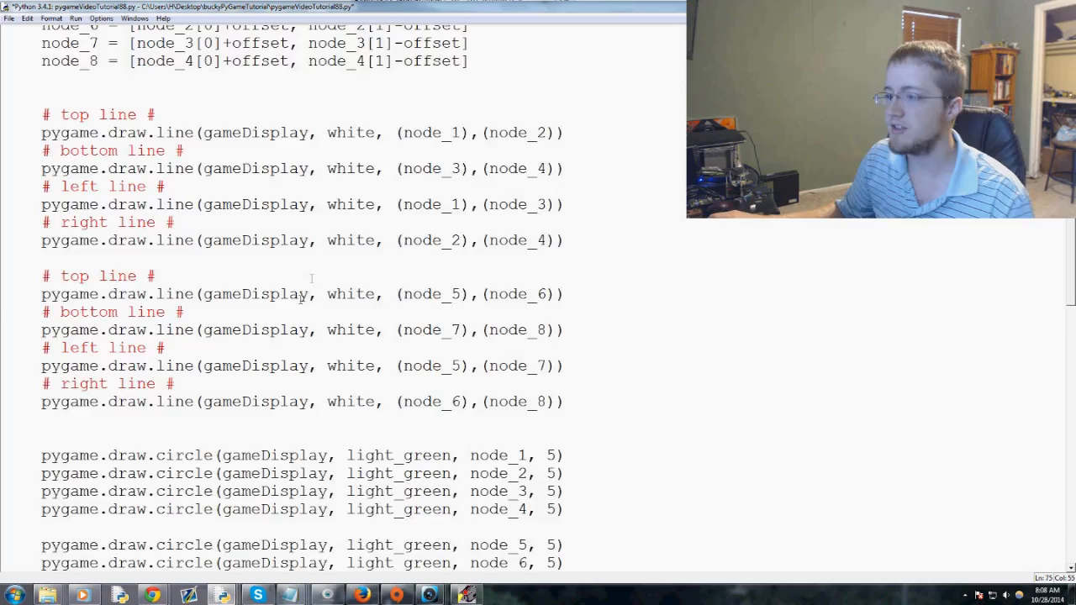
scroll(300, 298, "up", 3)
scroll(300, 298, "down", 2)
scroll(300, 297, "down", 3)
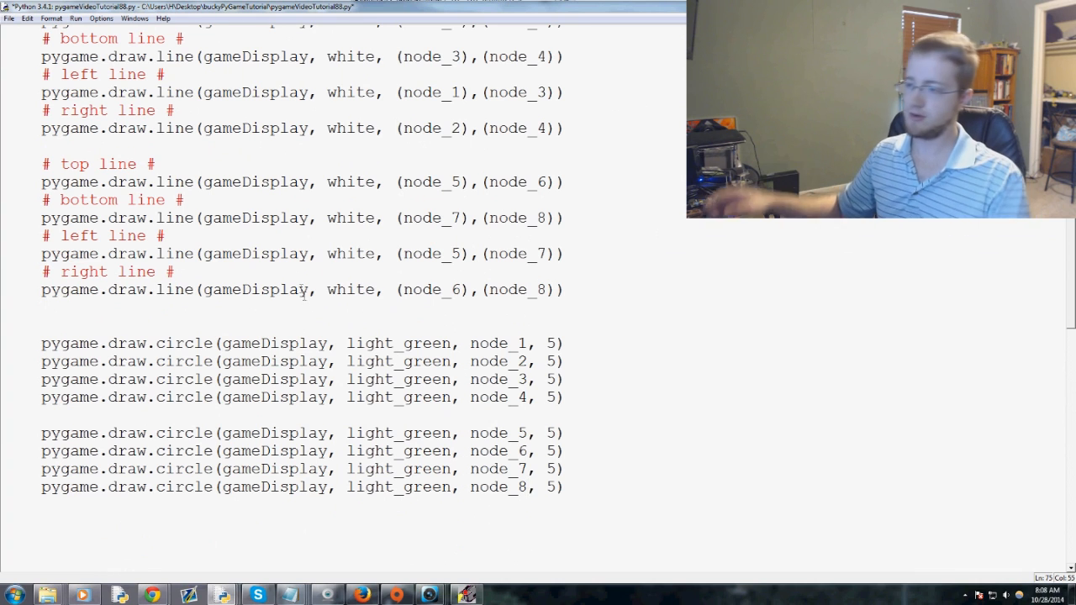
scroll(550, 409, "down", 1)
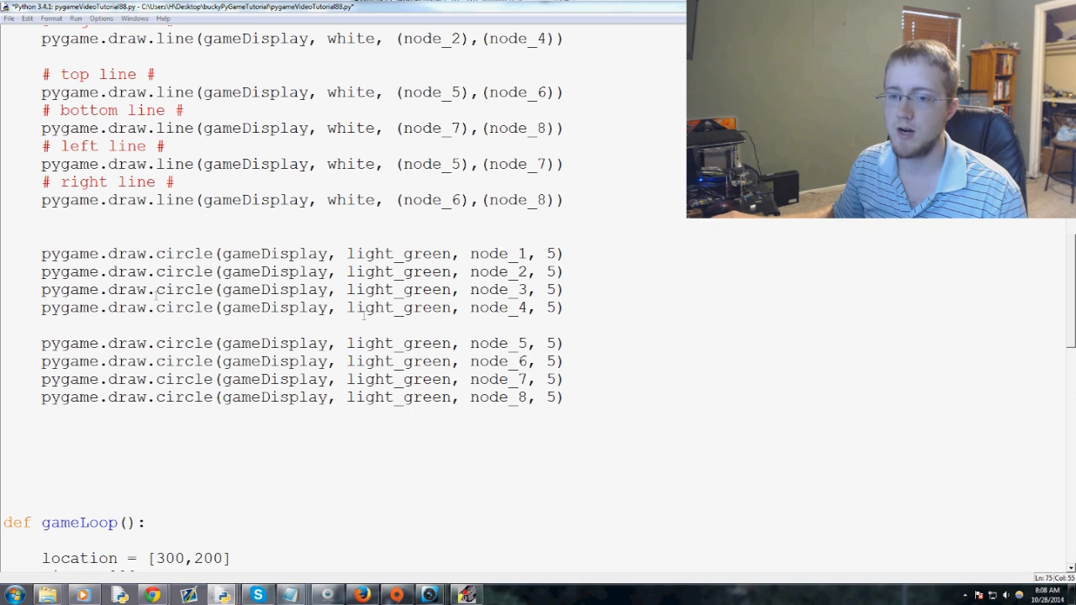
left_click(593, 395)
key("Return")
key("Return")
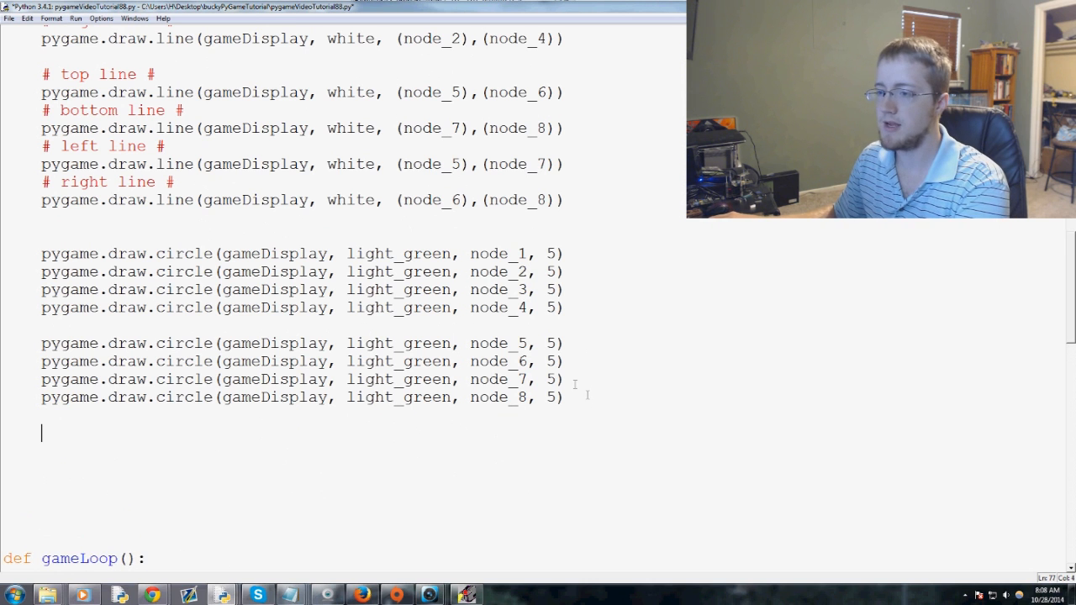
scroll(561, 375, "up", 1)
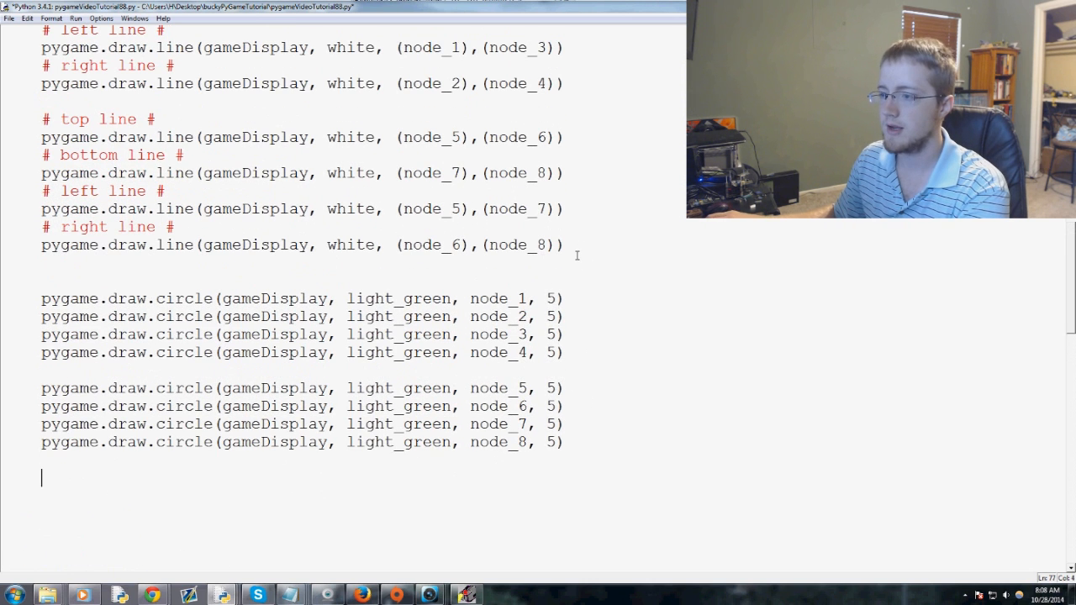
Step: Paste the second square's commented line calls onto blank lines below the circle calls
left_click_drag(576, 246, 41, 118)
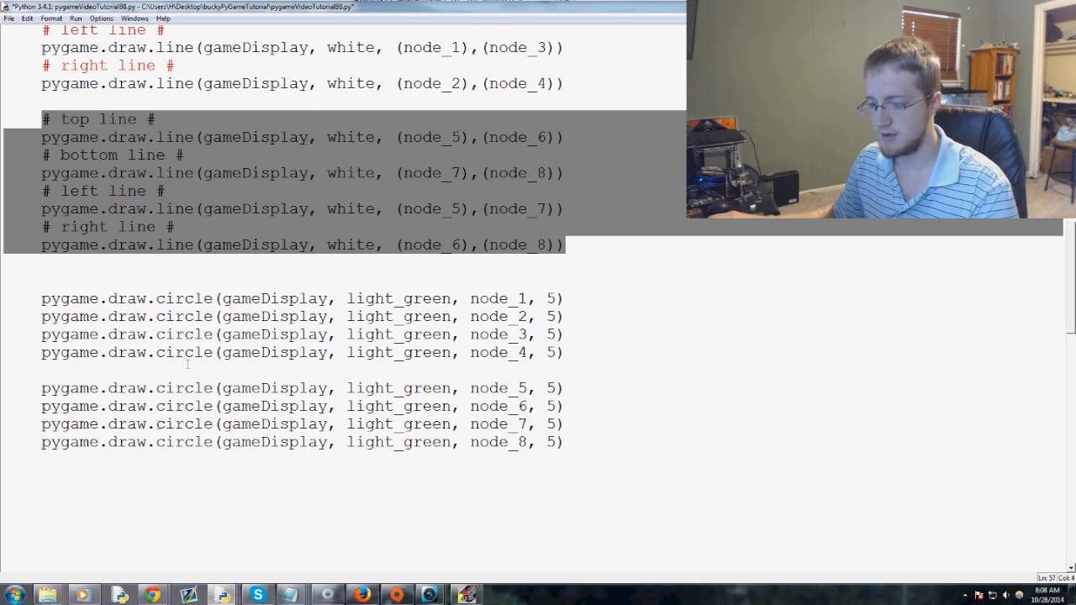
left_click(88, 468)
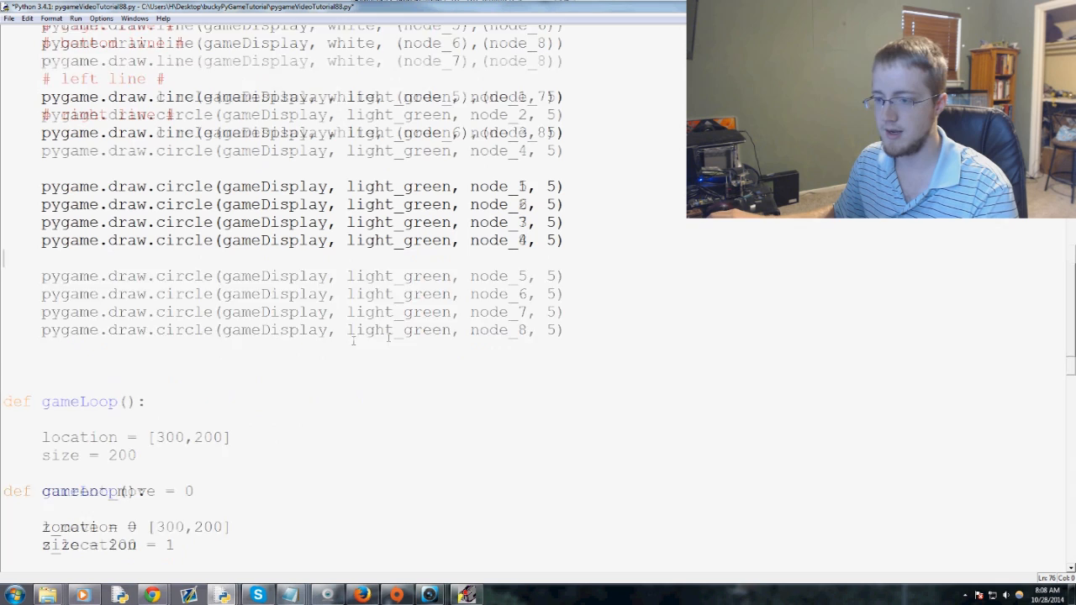
key("Return")
key("Return")
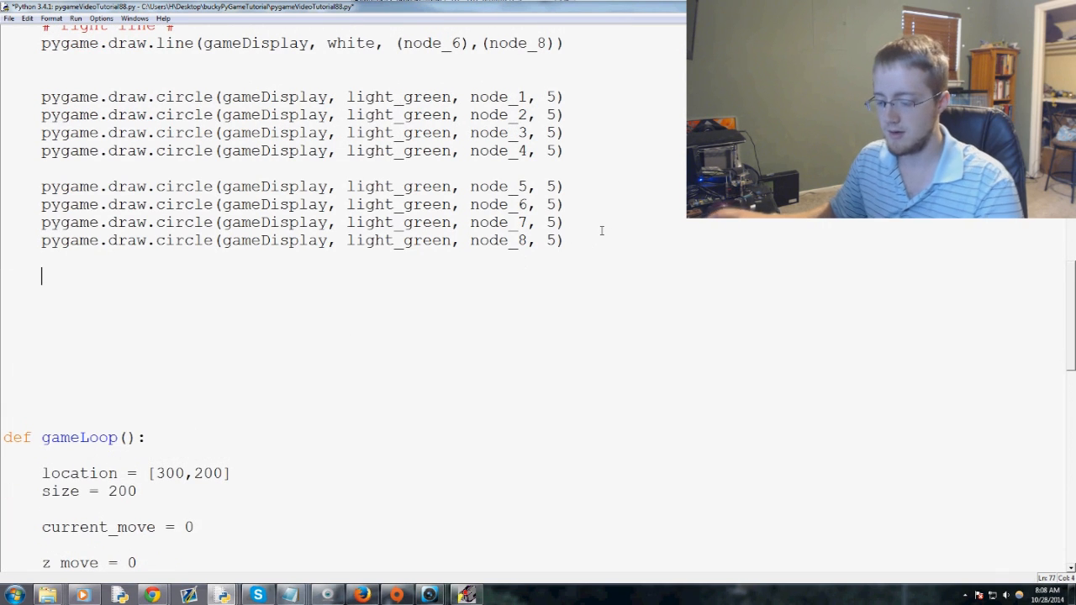
key("ctrl+v")
Step: Delete the # top line #, # bottom line #, # left line # and # right line # comments
left_click_drag(168, 278, 4, 278)
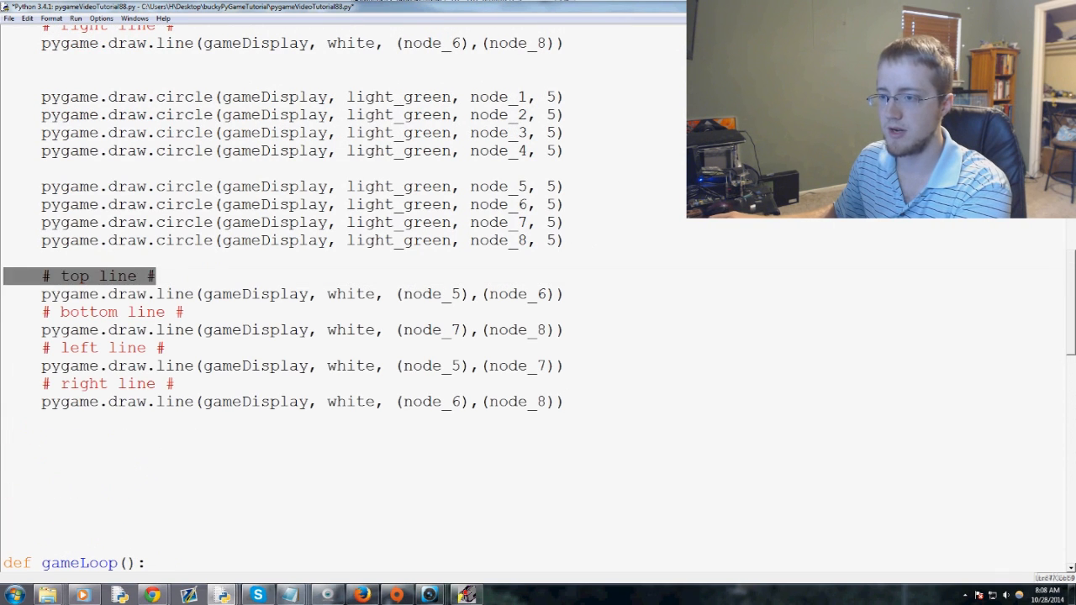
key("Delete")
left_click_drag(226, 311, 3, 312)
key("Delete")
left_click_drag(200, 354, 6, 347)
key("Delete")
mouse_move(108, 365)
left_mouse_down()
mouse_move(196, 380)
mouse_move(4, 384)
left_mouse_up()
key("Delete")
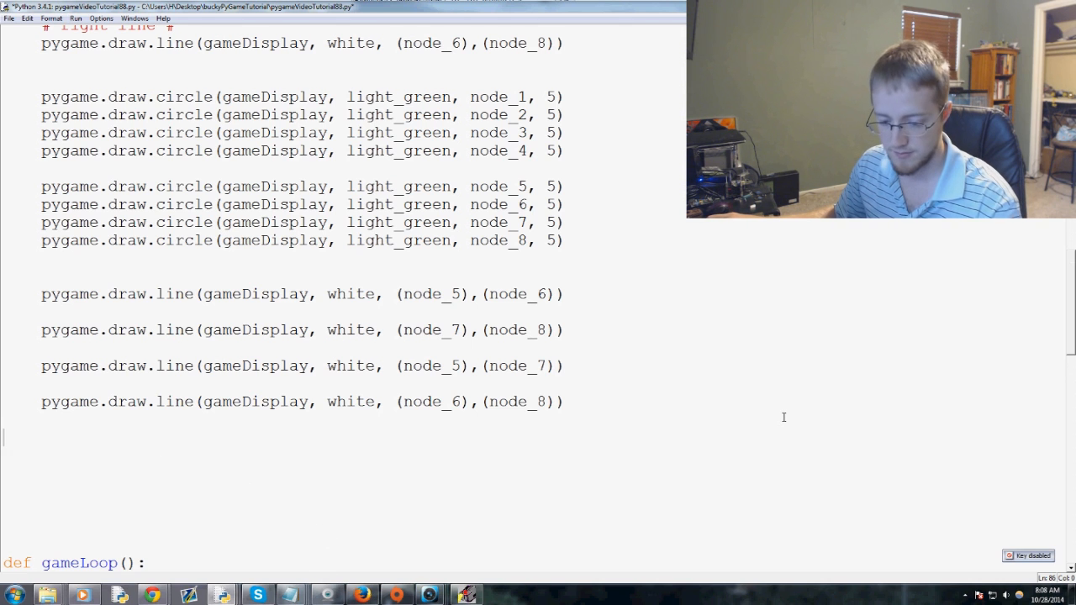
Step: Launch Microsoft Paint from the Start menu to sketch the cube
key("super")
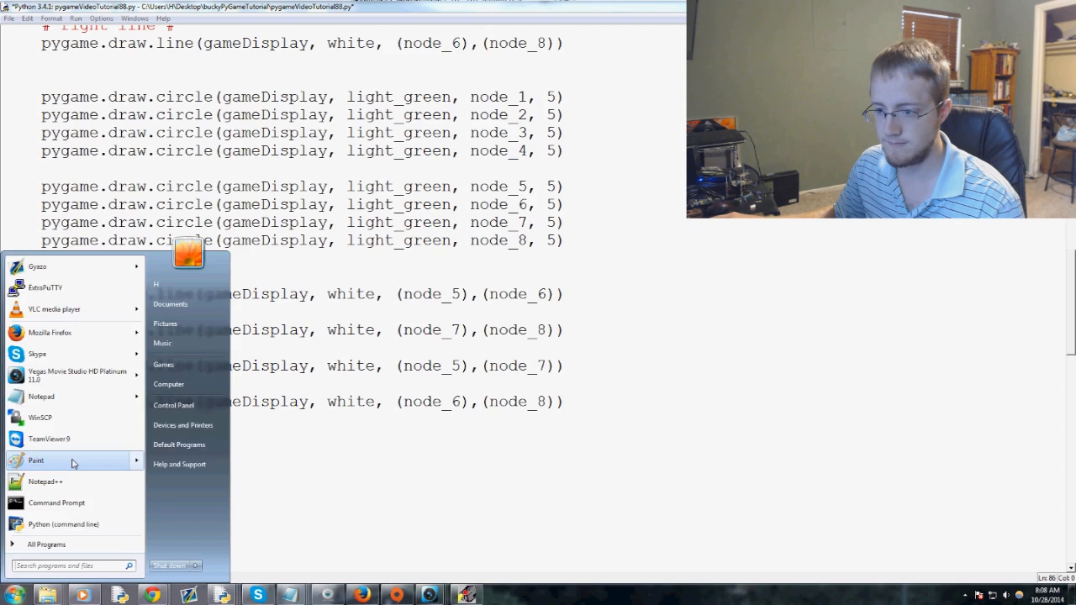
left_click(73, 463)
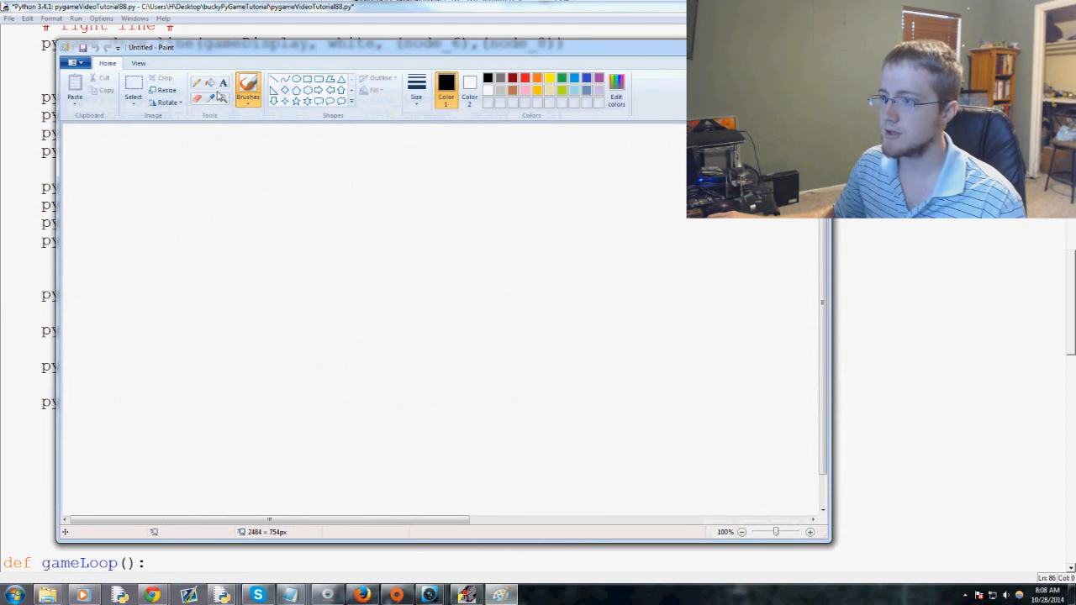
Step: Draw a front square and a second square offset up and to the right
left_click(306, 79)
left_click_drag(230, 325, 321, 398)
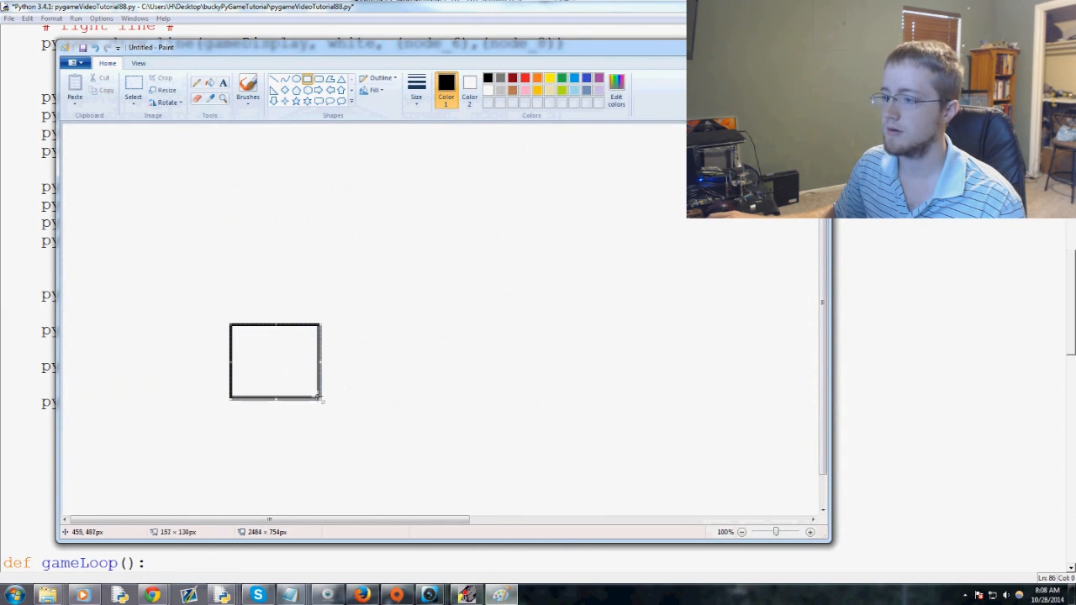
mouse_move(288, 276)
left_mouse_down()
mouse_move(348, 355)
mouse_move(368, 355)
left_mouse_up()
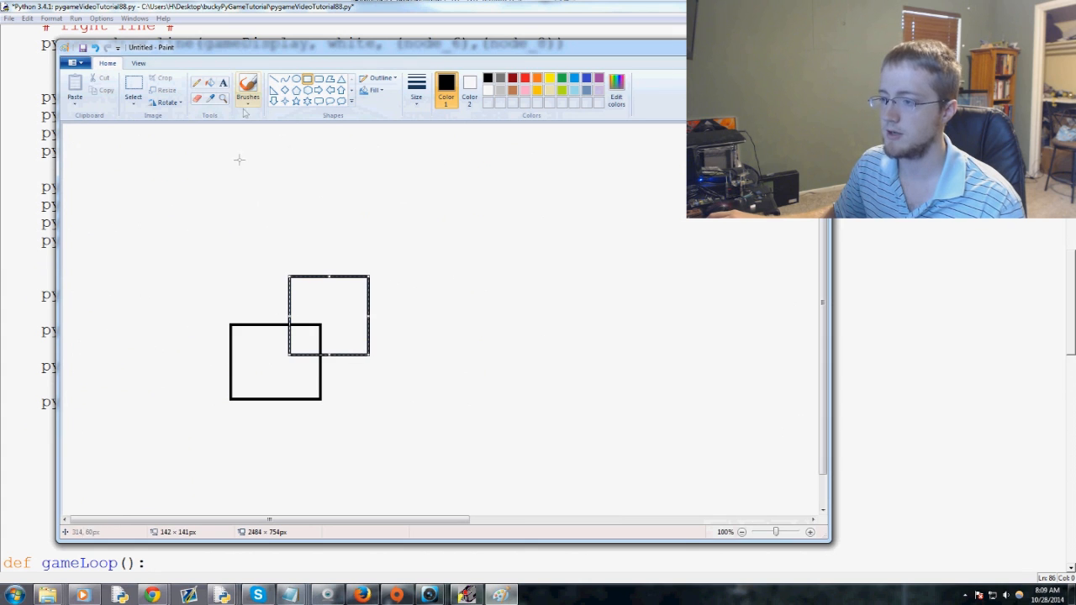
left_click(399, 265)
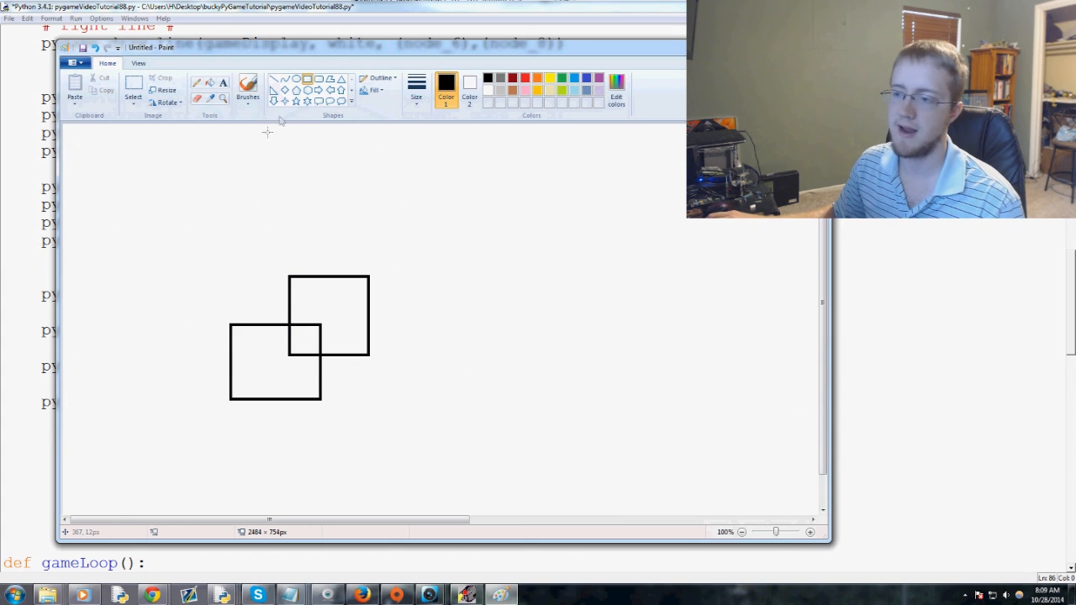
Step: Draw straight lines joining the two squares' top-left corners
left_click(274, 79)
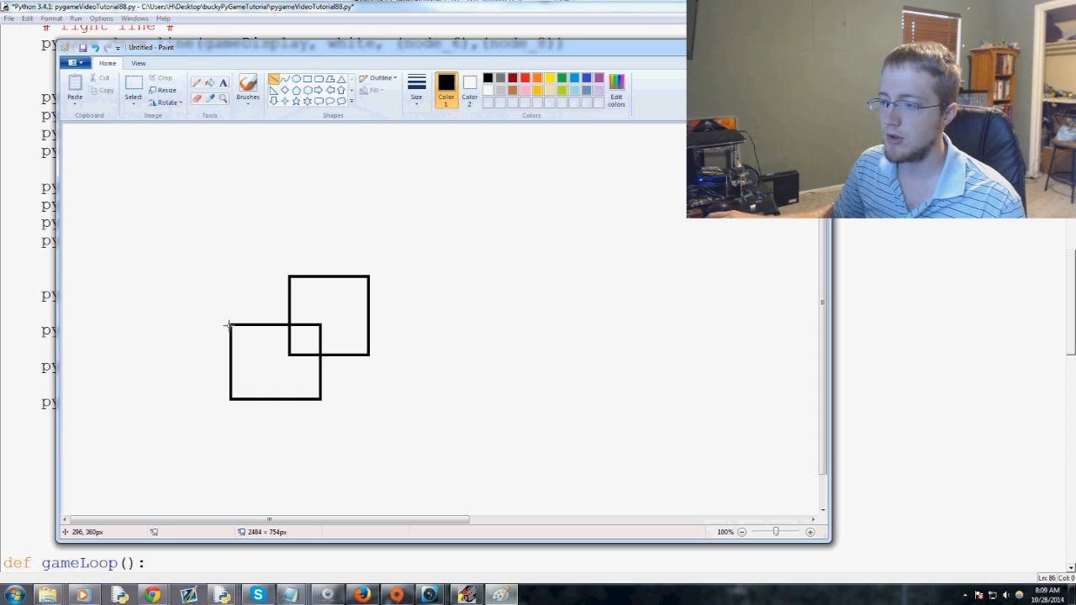
left_click_drag(274, 295, 289, 276)
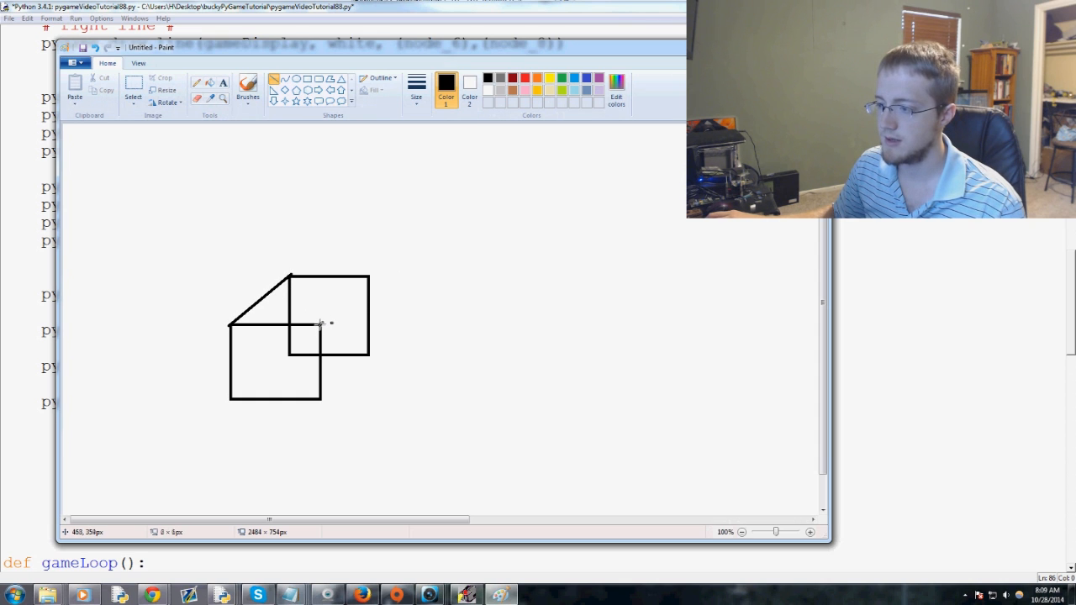
left_click_drag(320, 324, 371, 273)
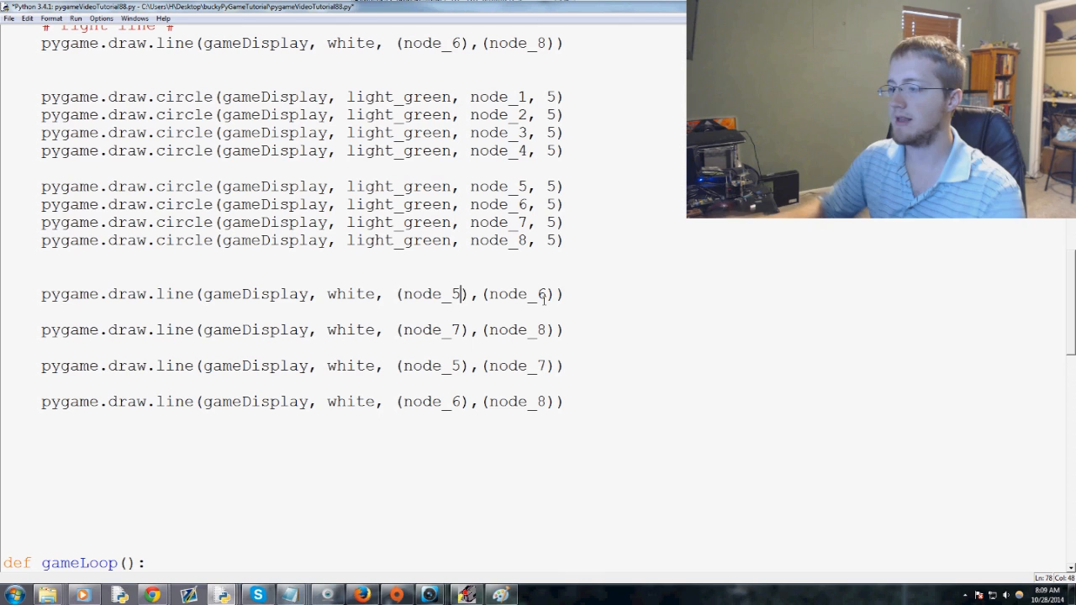
Step: Renumber the pasted line calls to join node_1–node_4 with node_5–node_8 and run the script
key("BackSpace")
type("1")
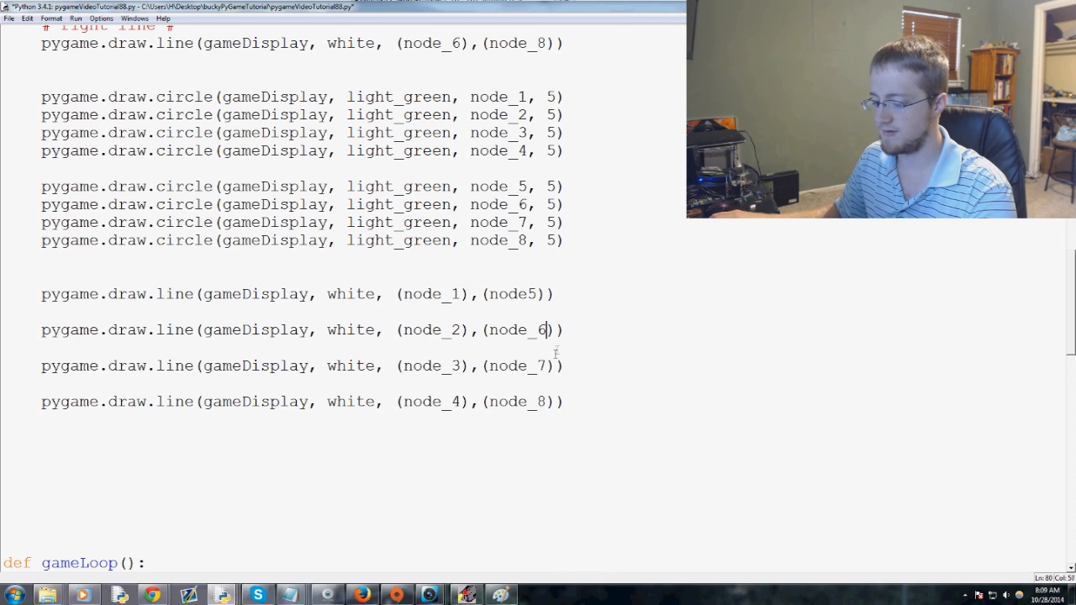
scroll(664, 378, "down", 2)
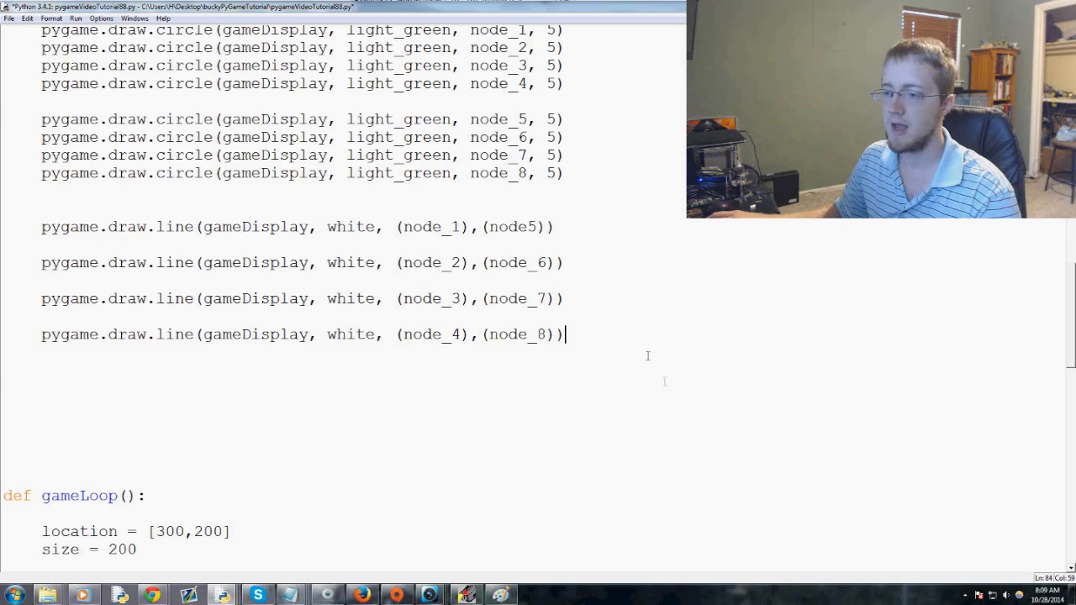
scroll(639, 344, "down", 1)
scroll(633, 334, "up", 5)
left_click(644, 289)
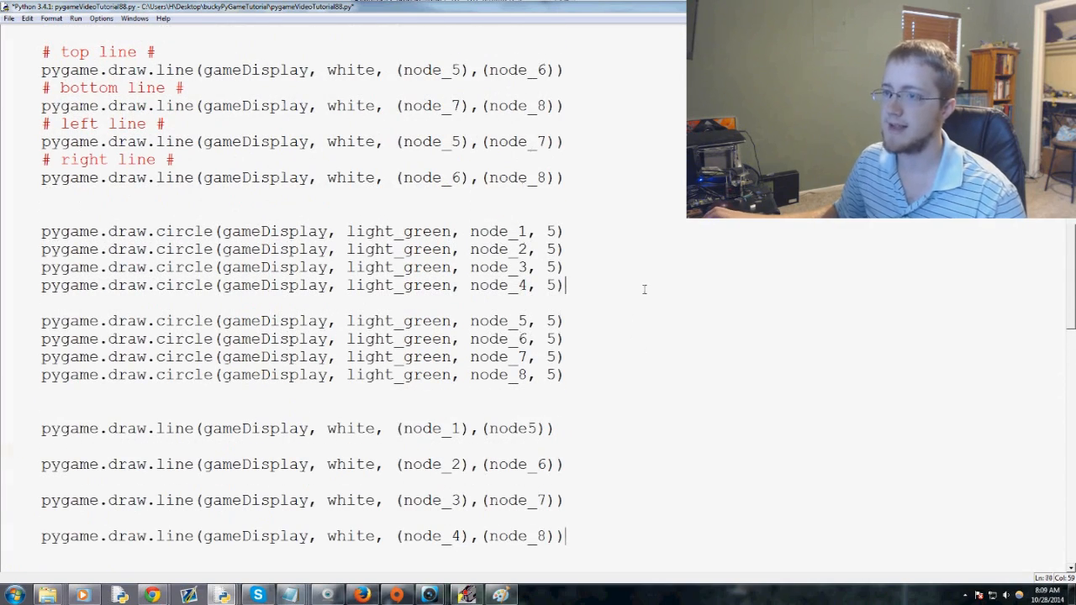
key("F5")
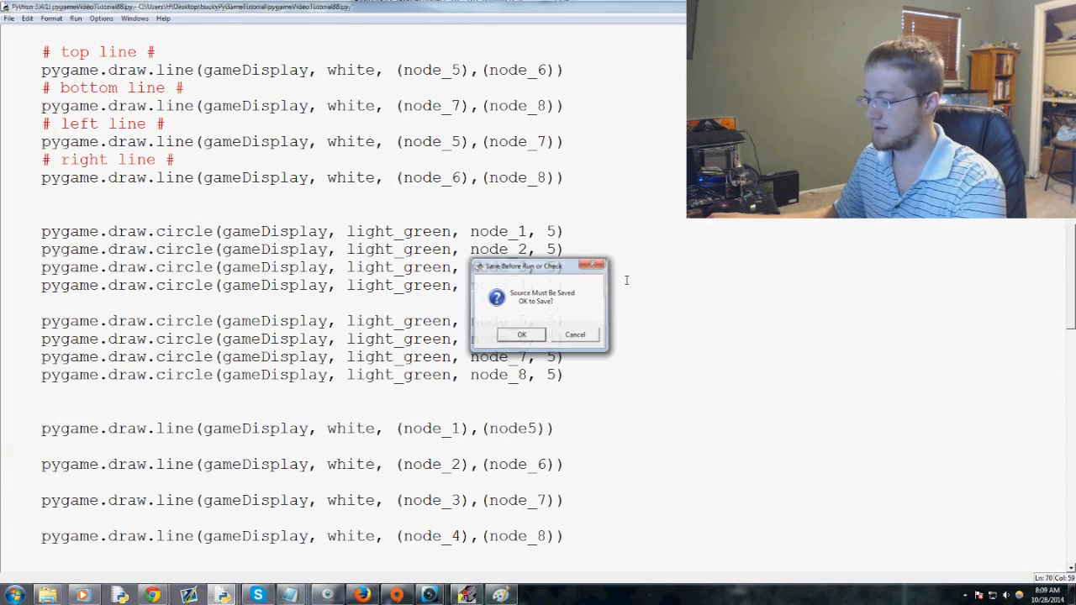
Step: Correct the undefined node5 to node_5 after the NameError, then save and rerun
key("Return")
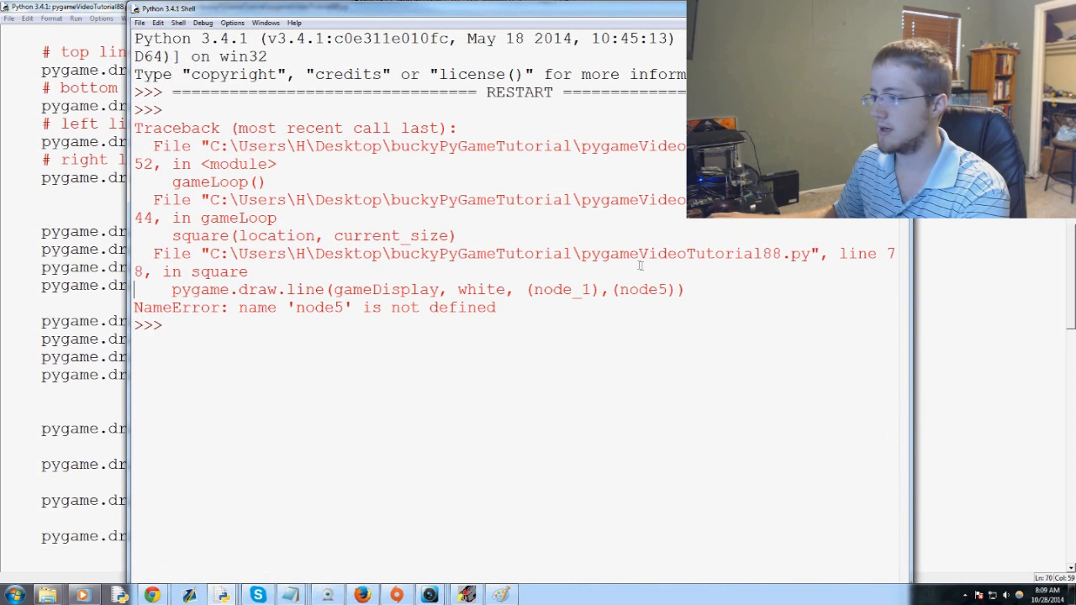
key("alt+F4")
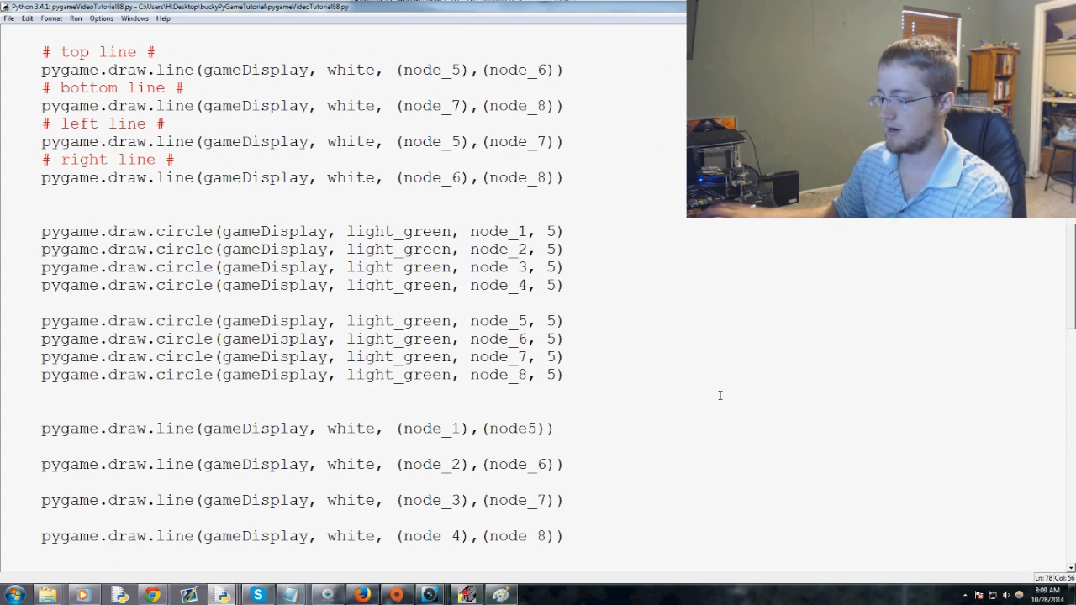
type("_")
key("ctrl+s")
key("F5")
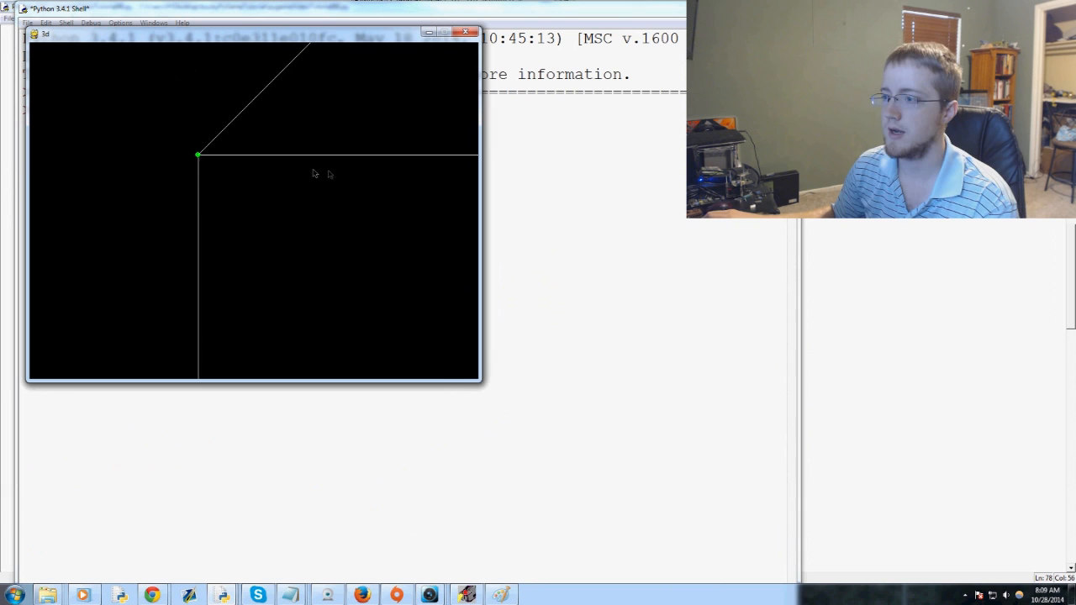
Step: Zoom the wireframe cube in and out repeatedly with the w and s keys
key("s")
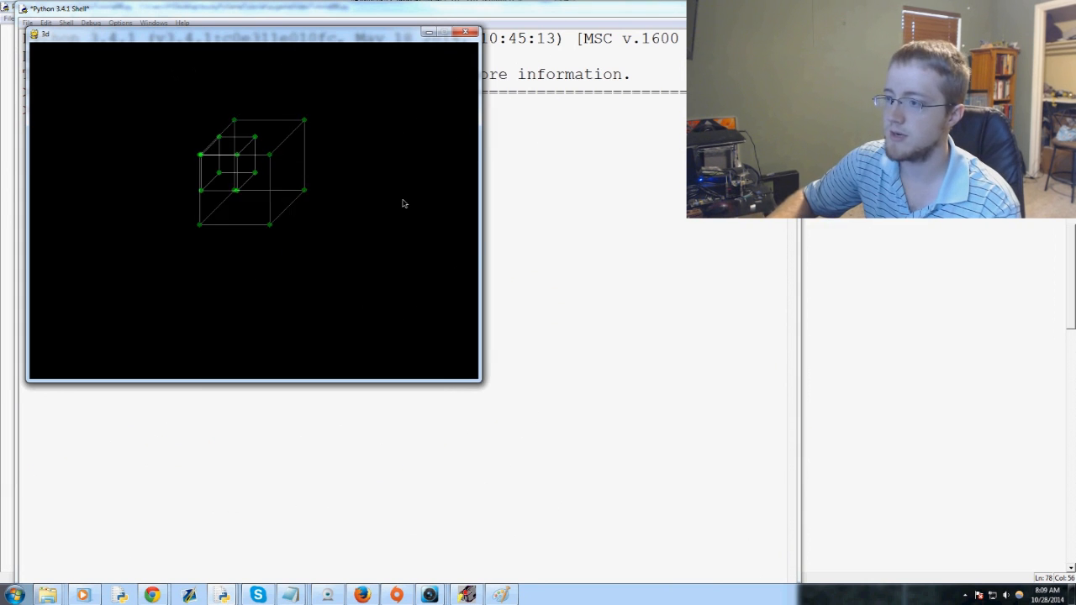
key("w")
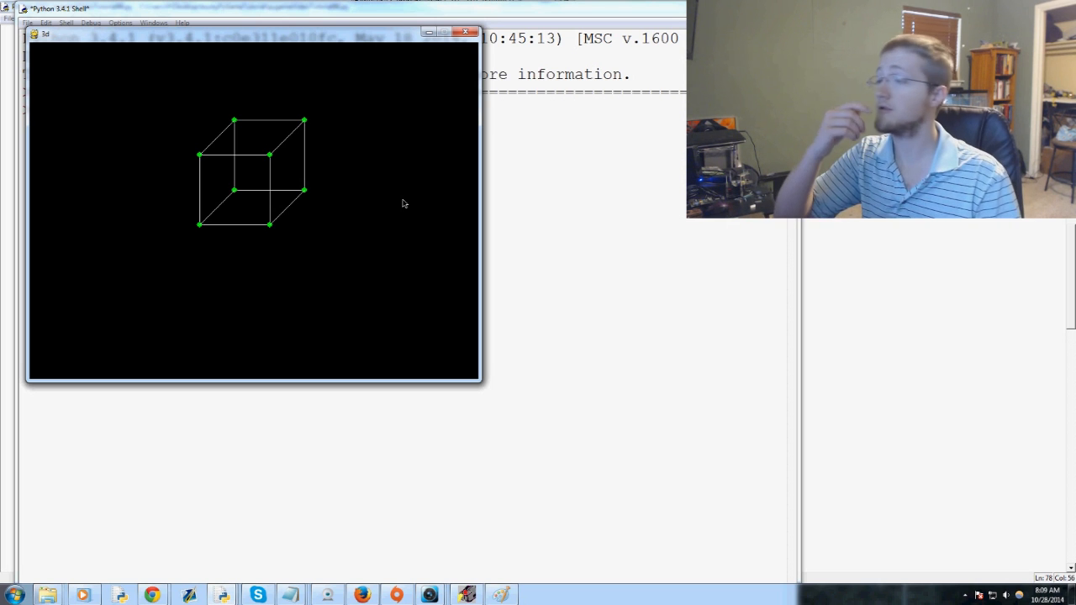
key("s")
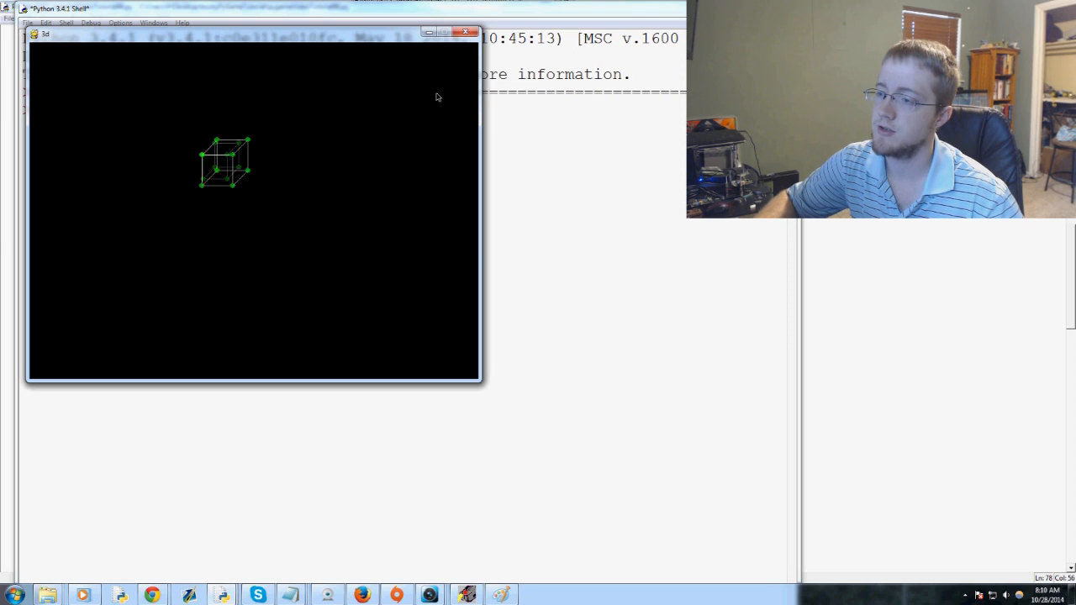
key("w")
key("s")
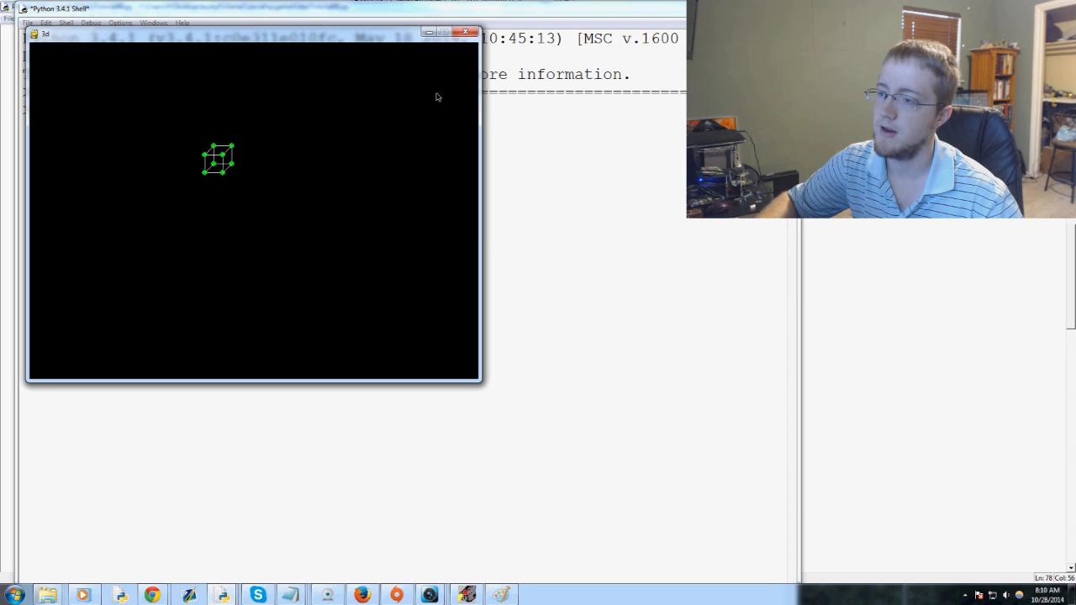
key("w")
key("s")
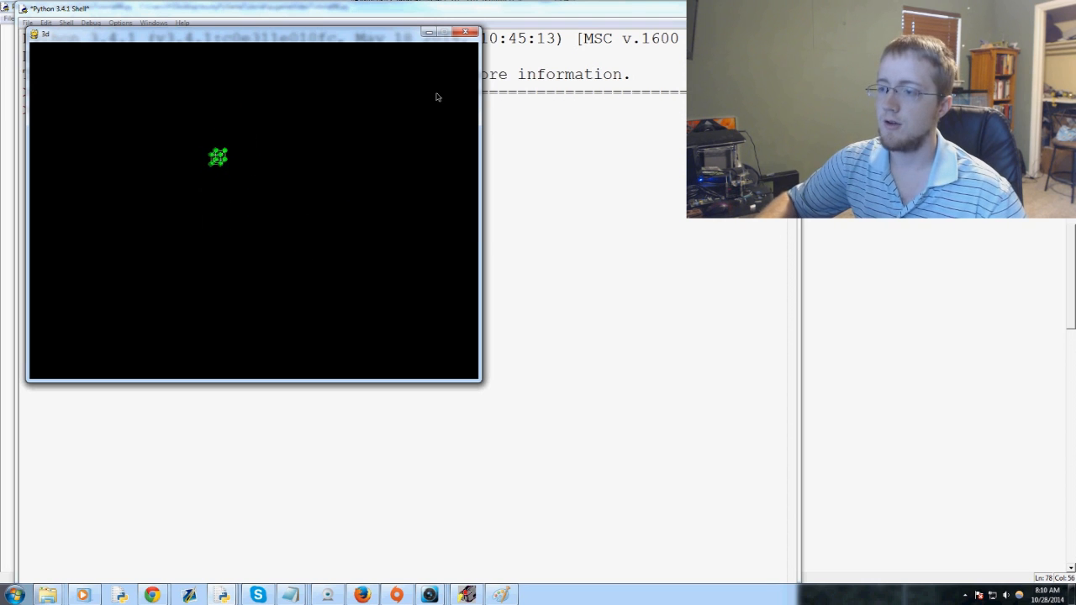
key("w")
key("s")
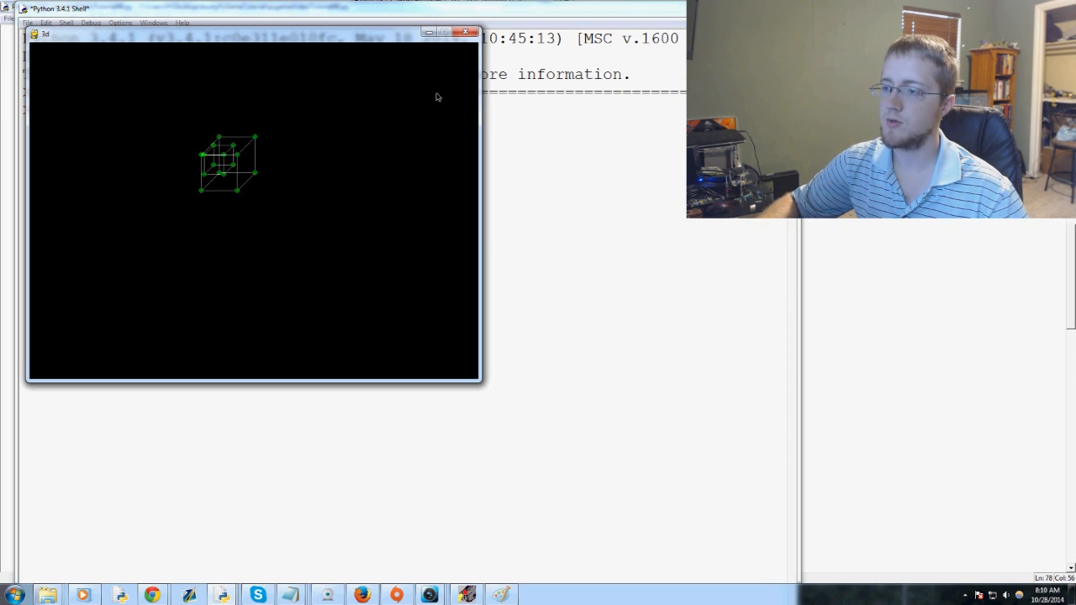
Step: Resize the cube while shifting it right with a and back left with d
key("w")
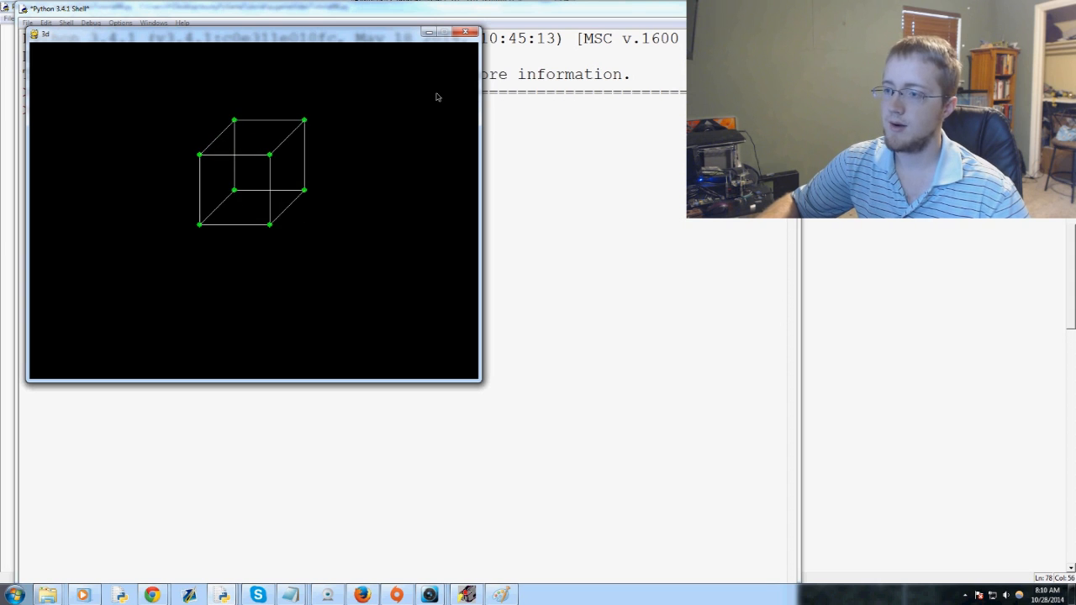
key("a")
key("s")
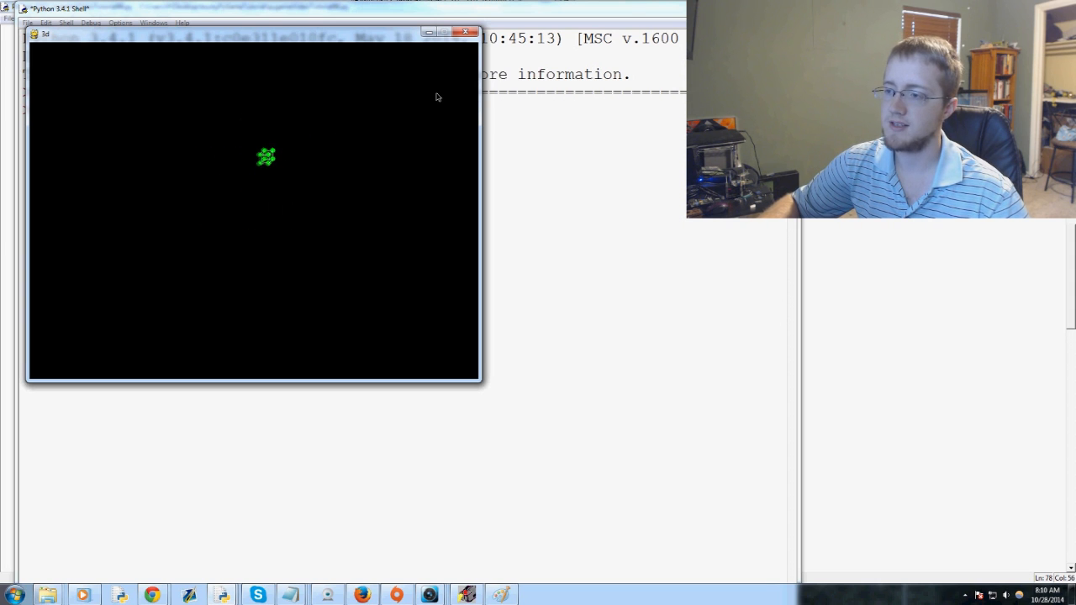
key("w")
key("d")
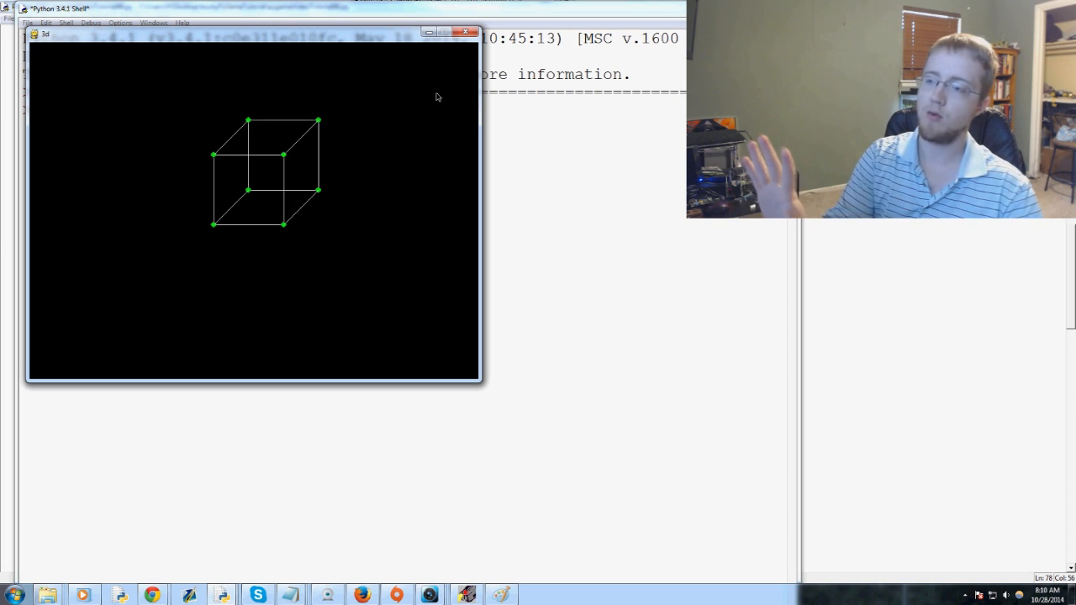
Step: Slide the cube right and left with a, d and the Right arrow key
key("a")
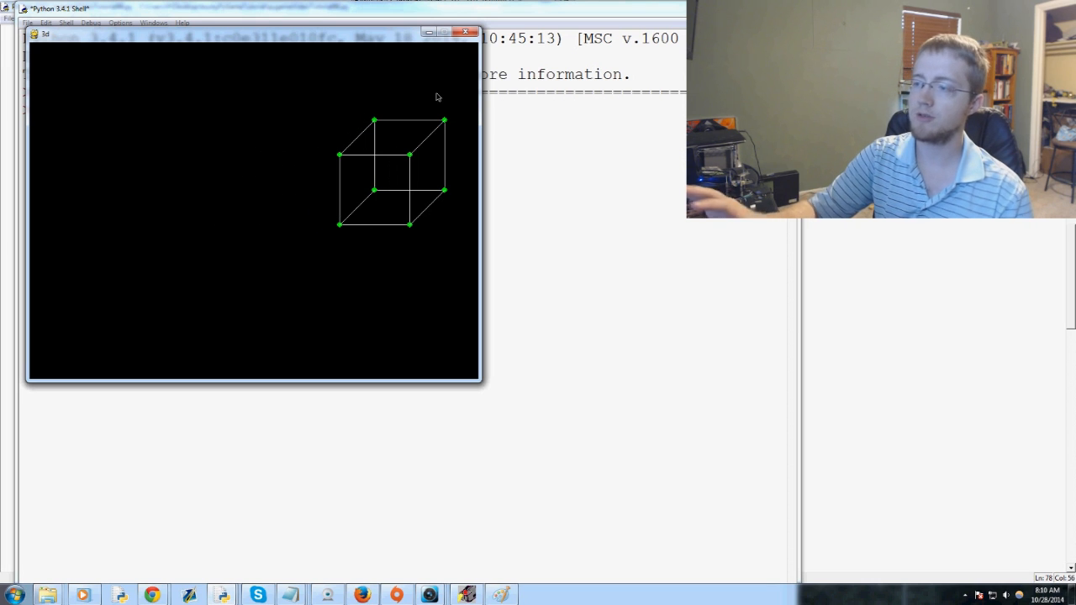
key("d")
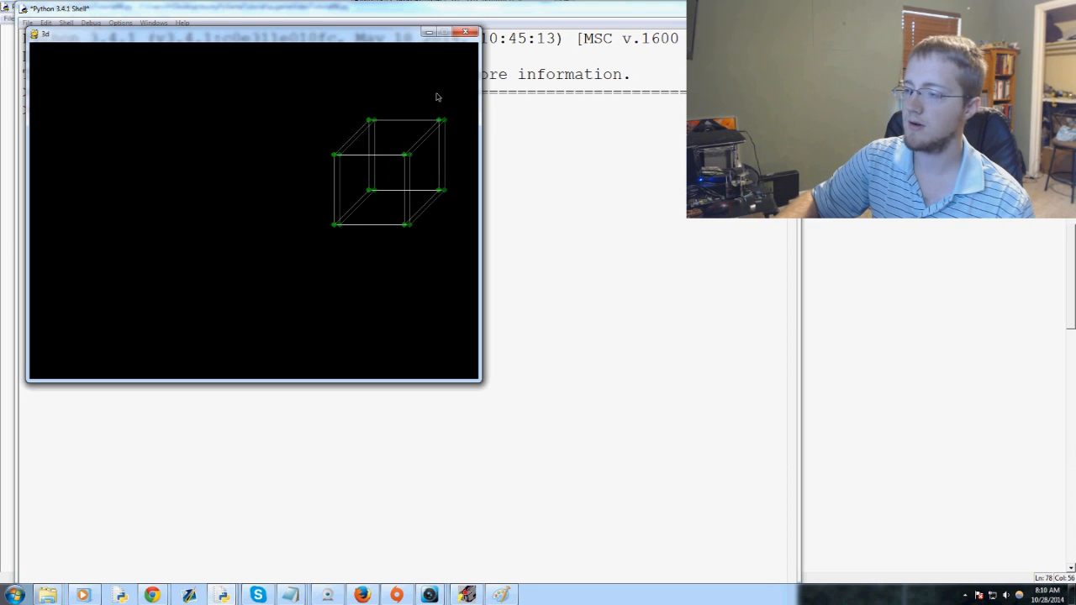
key("d")
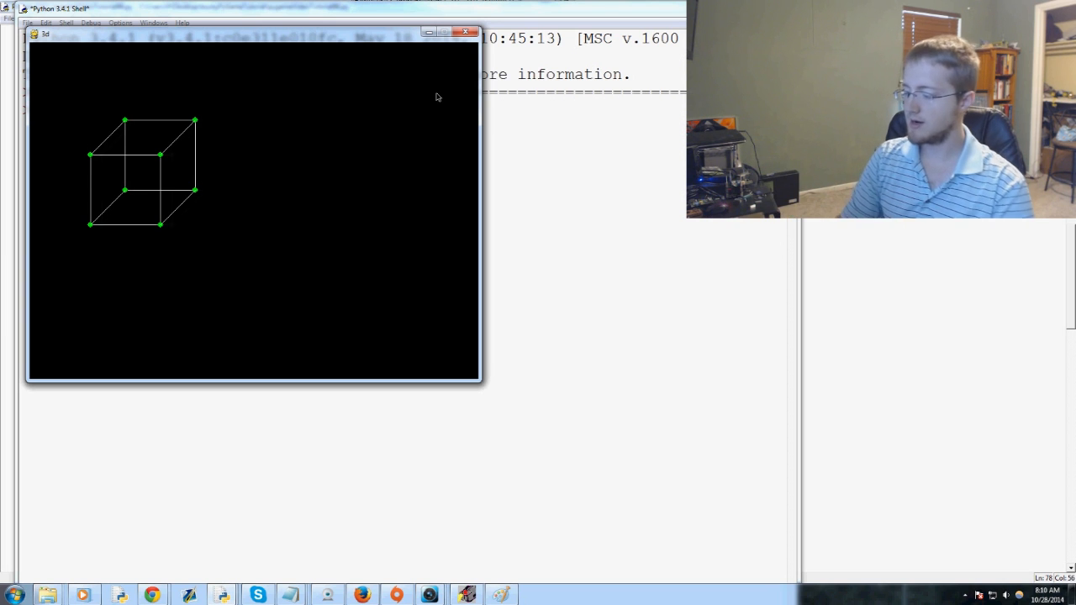
key("Right")
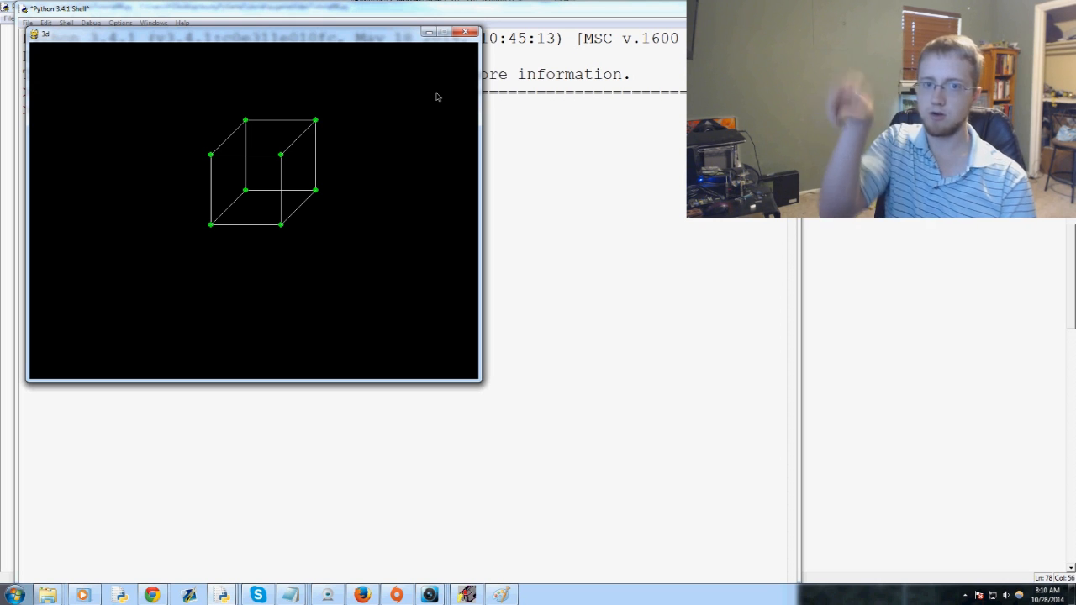
key("Right")
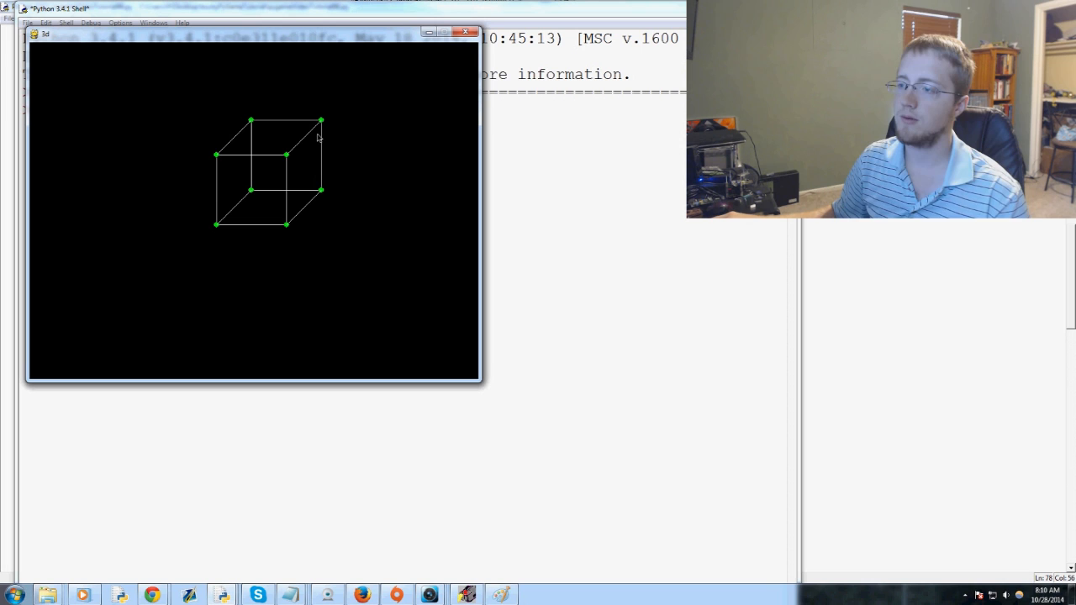
Step: Move the cube toward the upper left and shrink and regrow it with minus and equal
key("Left")
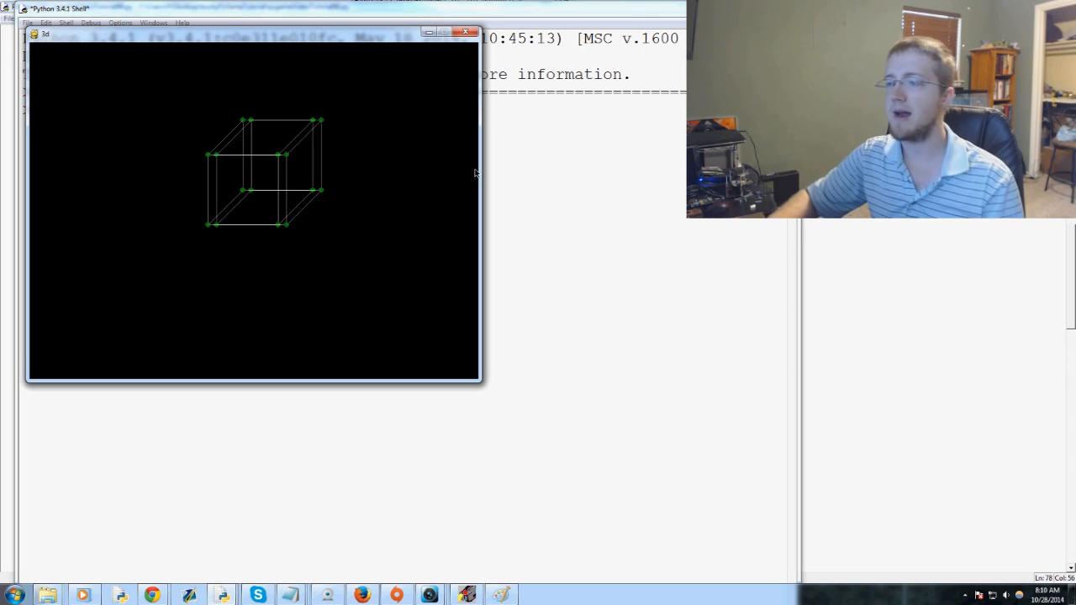
key("Left")
key("Left")
key("Left")
key("Left")
key("Left")
key("Left")
key("equal")
key("minus")
key("minus")
key("minus")
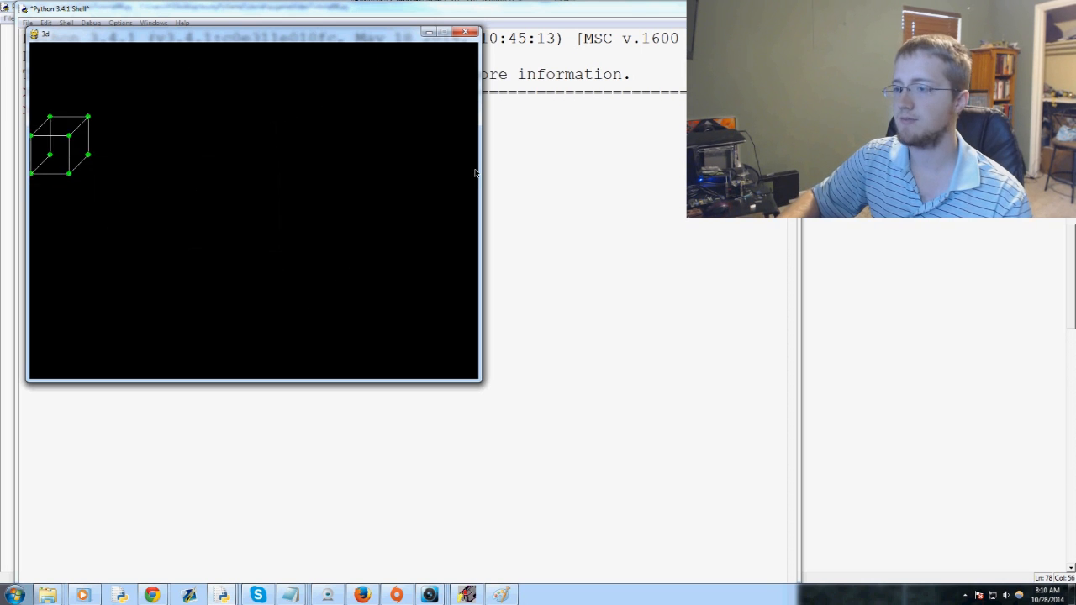
key("Right")
key("Down")
key("minus")
key("Left")
key("minus")
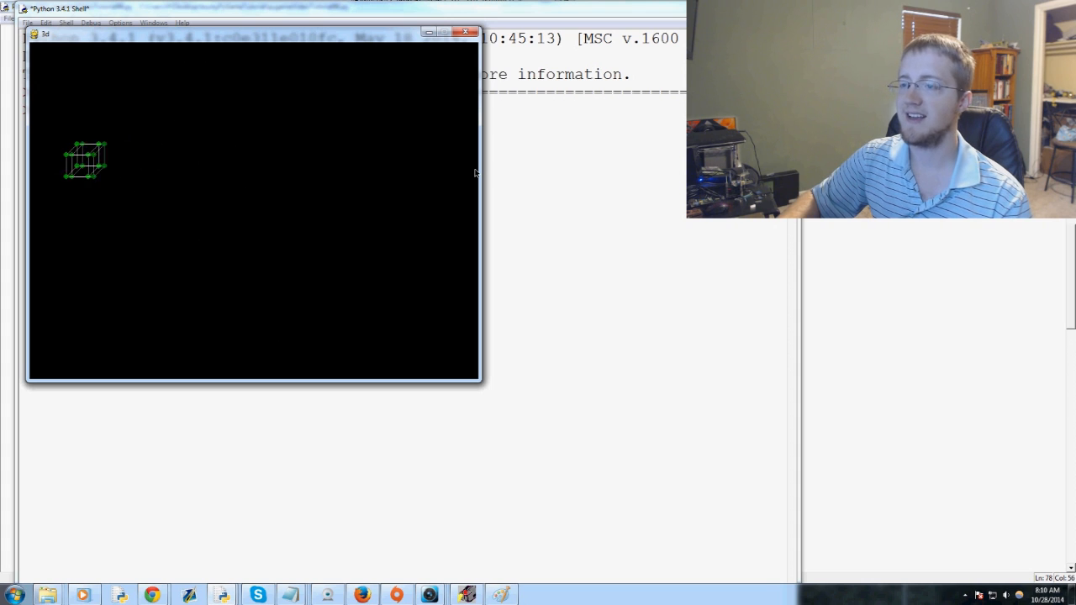
key("equal")
key("equal")
key("equal")
key("minus")
key("minus")
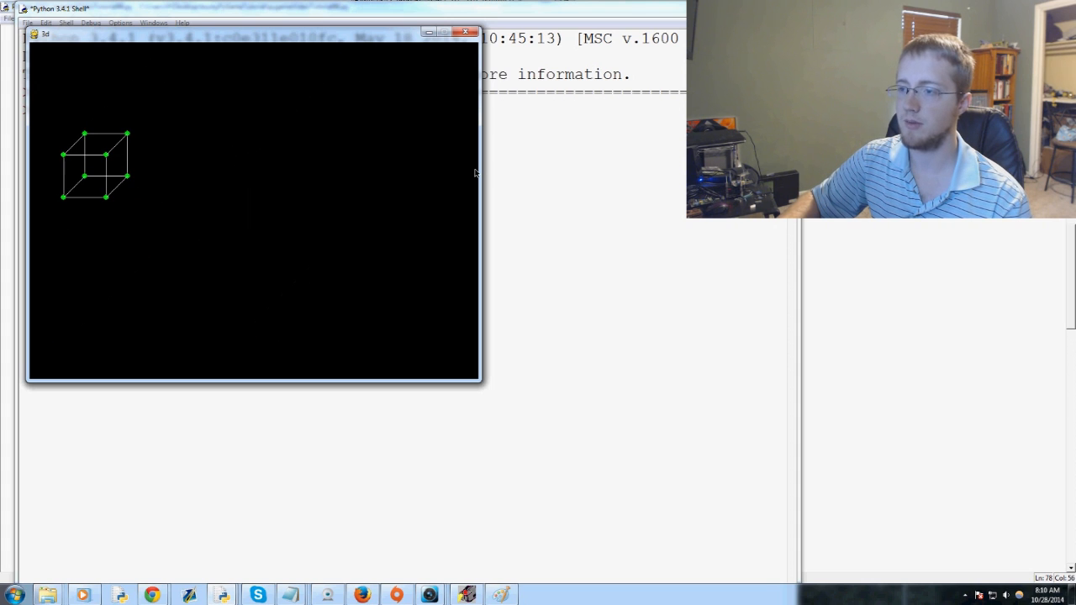